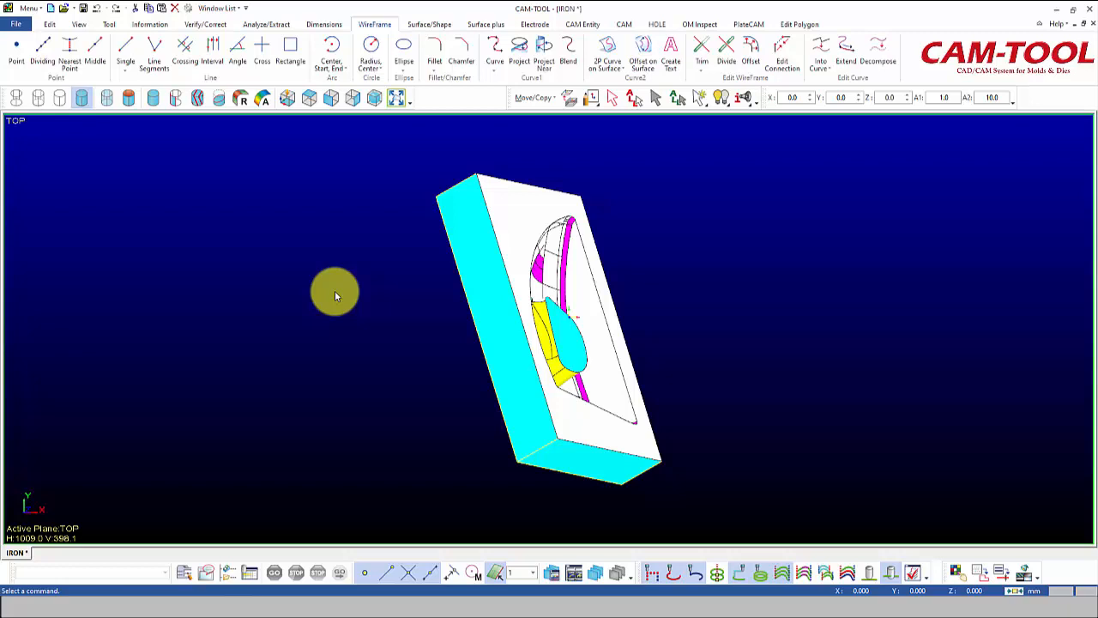
Open Save As and create a new folder named IRON inside the training models folder.
{"action": "left_click", "coordinate": [28, 8]}
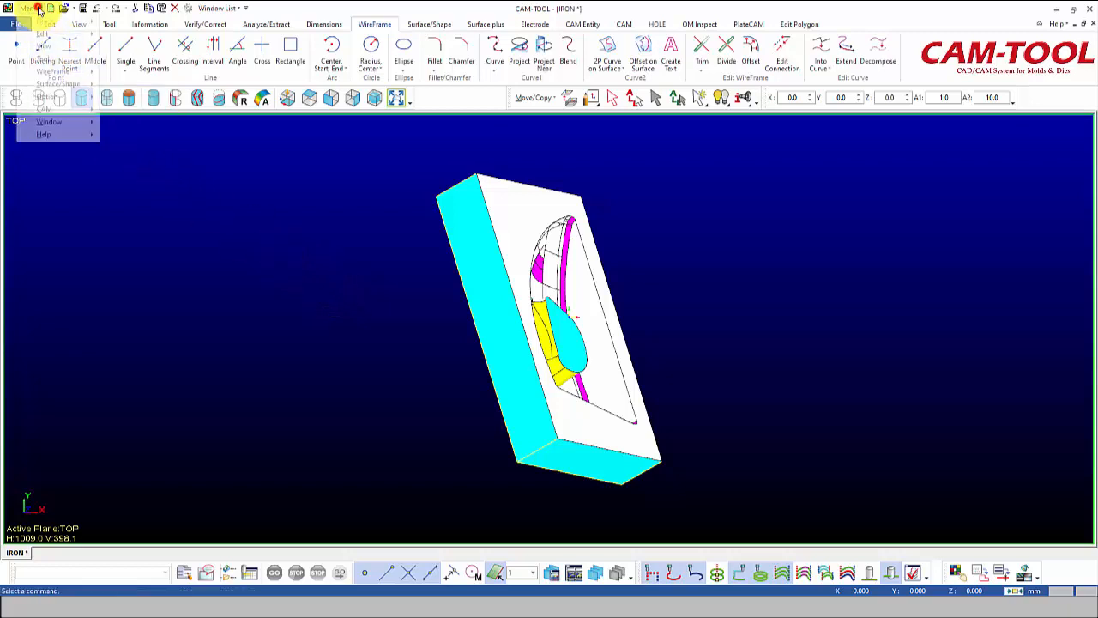
{"action": "mouse_move", "coordinate": [40, 23]}
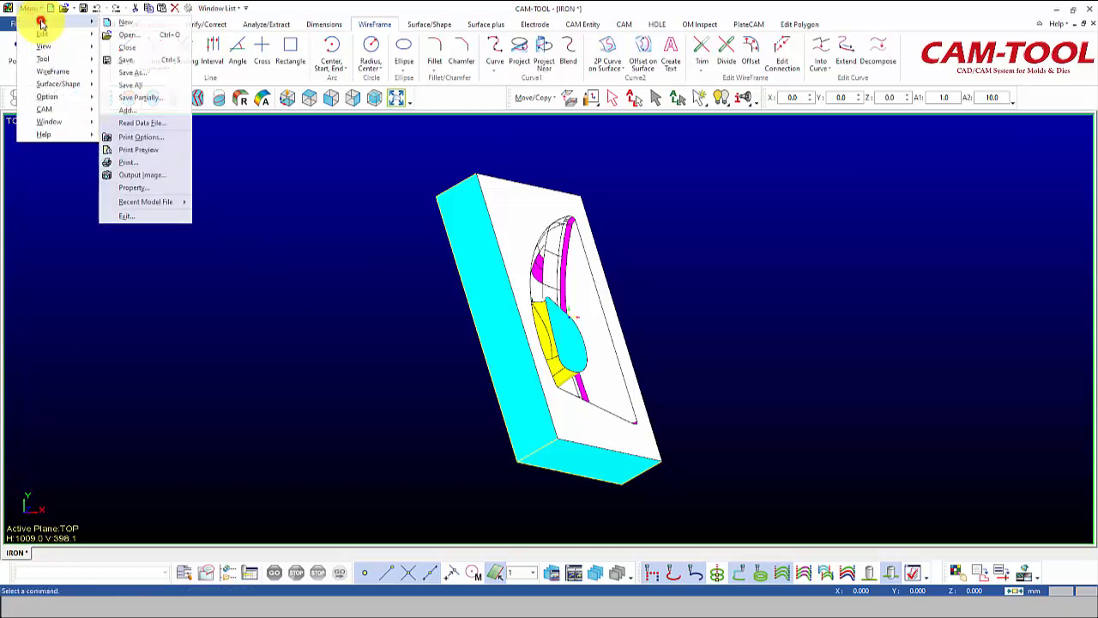
{"action": "left_click", "coordinate": [131, 71]}
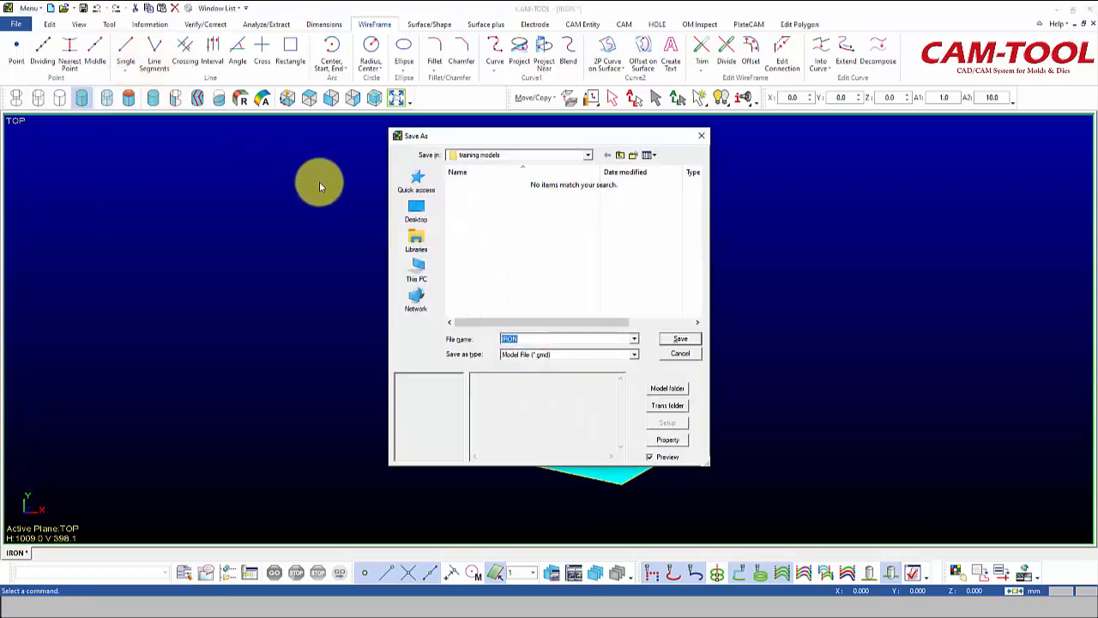
{"action": "right_click", "coordinate": [481, 214]}
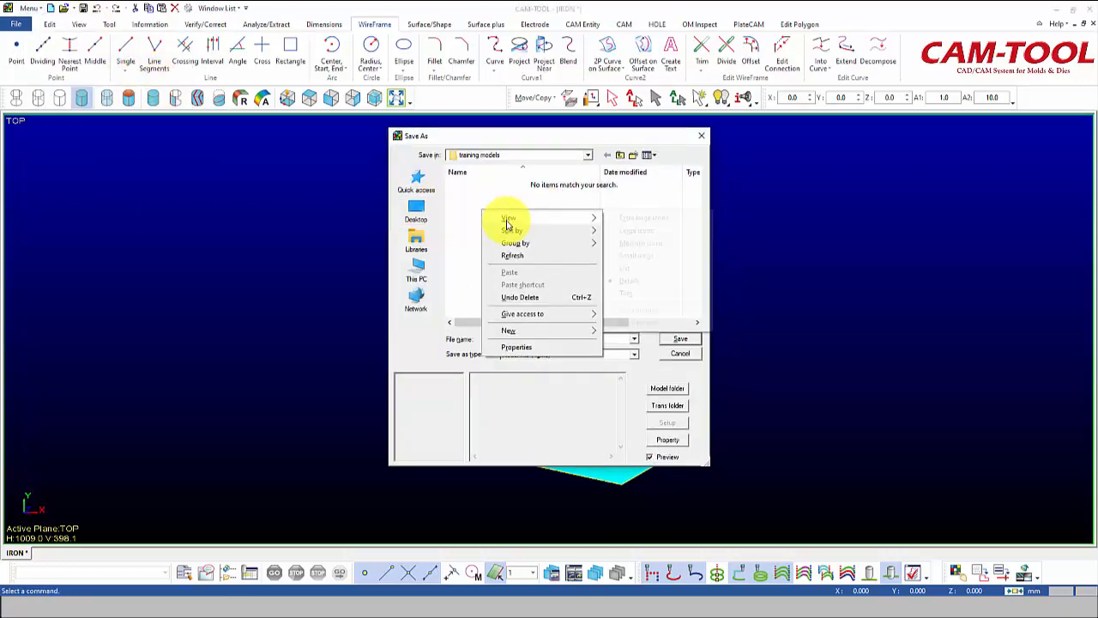
{"action": "mouse_move", "coordinate": [551, 331]}
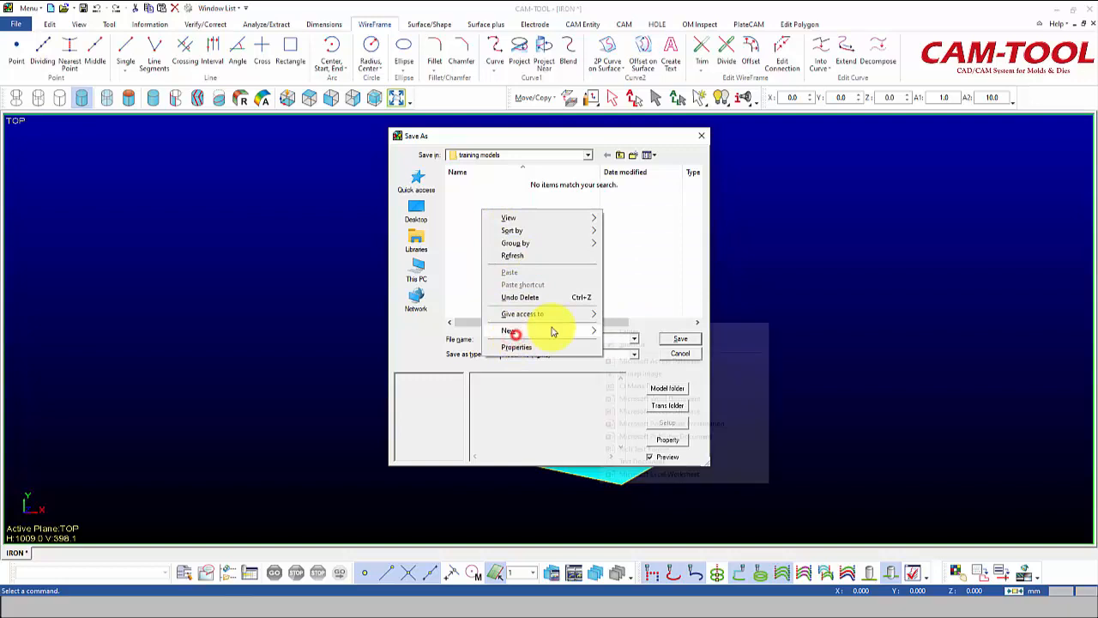
{"action": "left_click", "coordinate": [635, 334]}
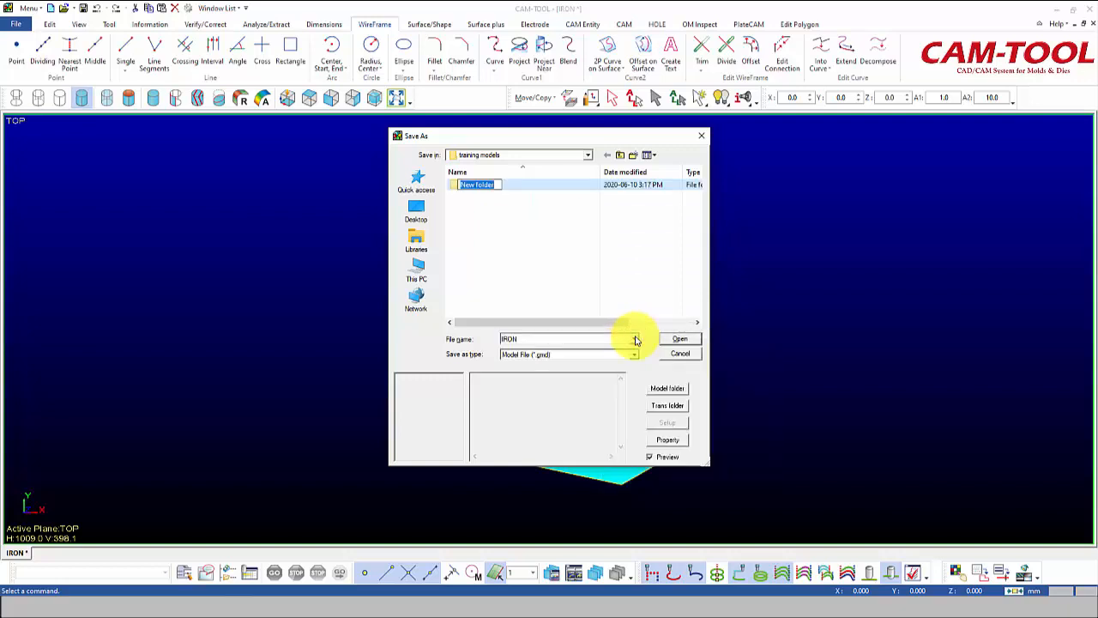
{"action": "type", "text": "IRON"}
{"action": "key", "text": "Return"}
Open the IRON folder and save the model there under the name IRON.
{"action": "double_click", "coordinate": [464, 186]}
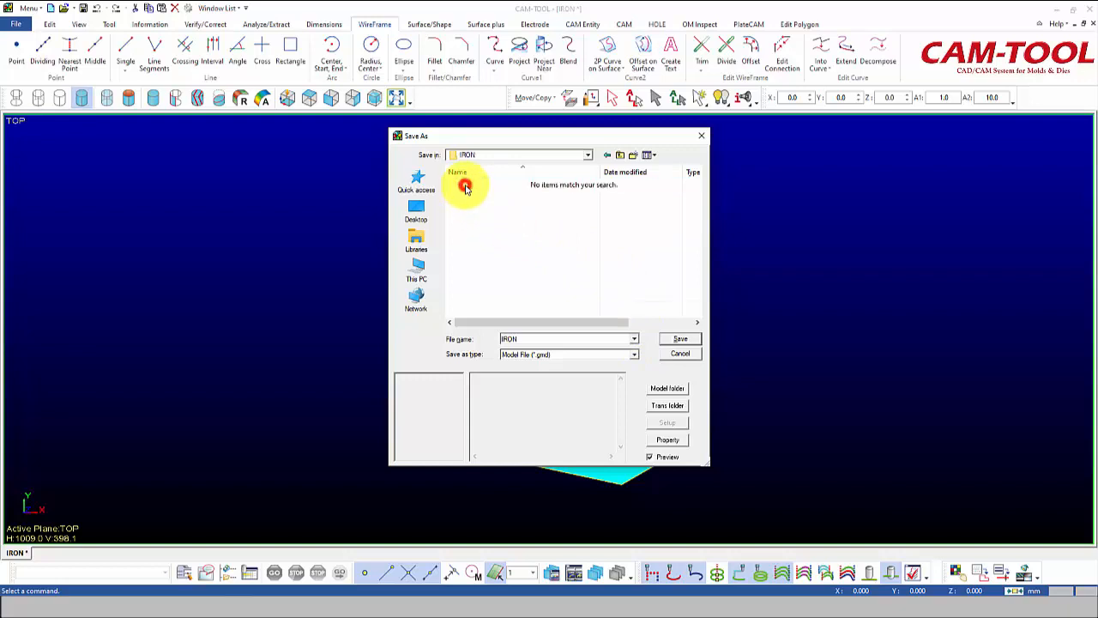
{"action": "left_click", "coordinate": [673, 340]}
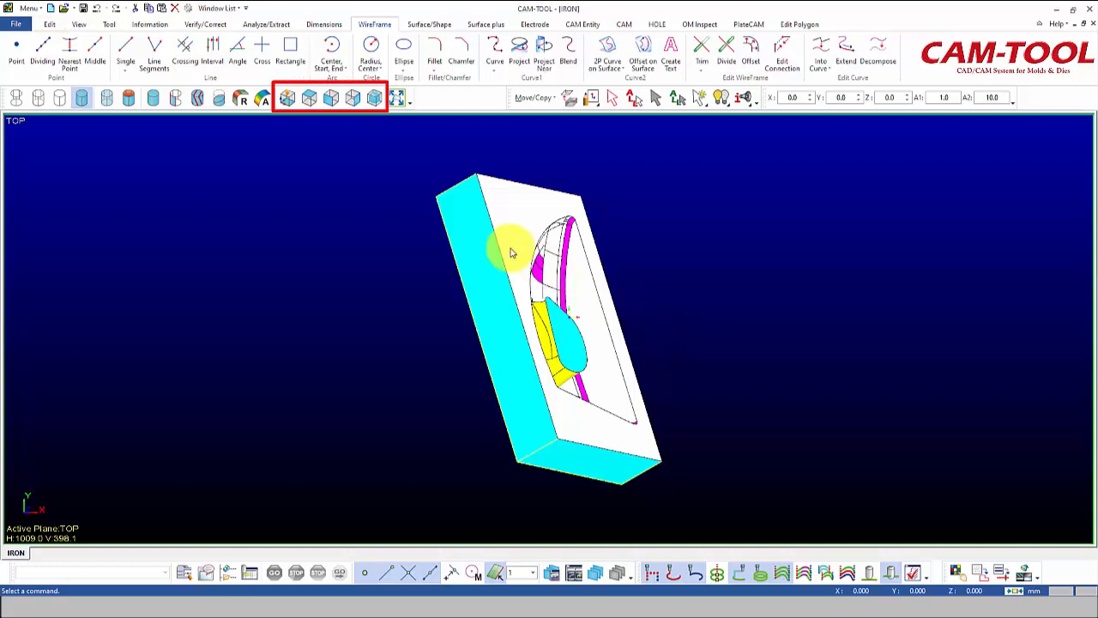
Switch the view to top and select all entities of the model.
{"action": "left_click", "coordinate": [331, 102]}
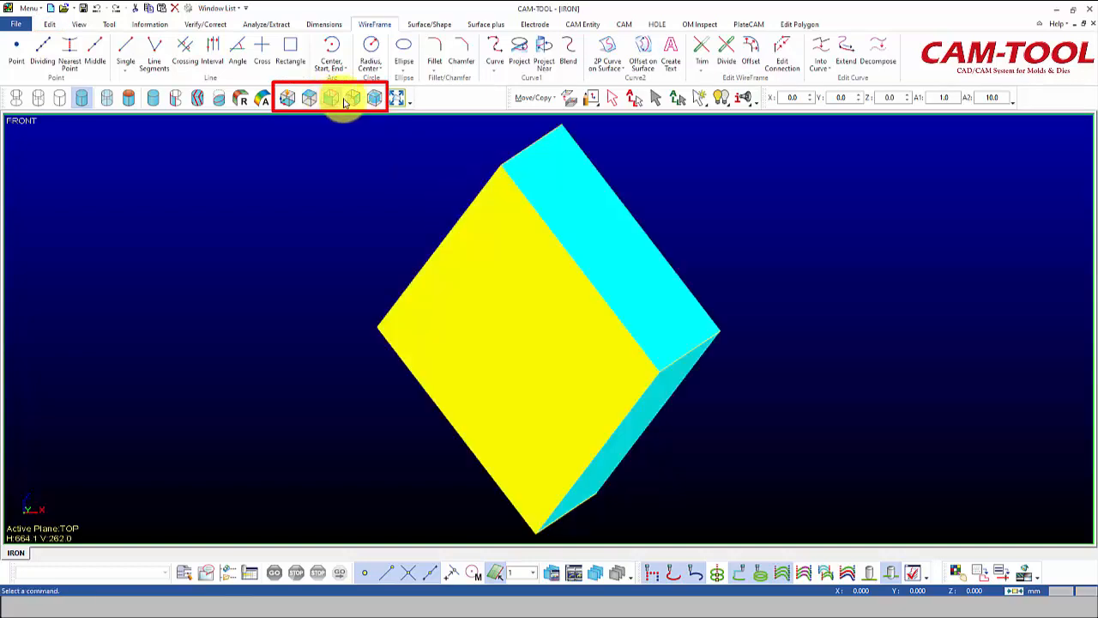
{"action": "left_click", "coordinate": [351, 101]}
{"action": "left_click", "coordinate": [374, 100]}
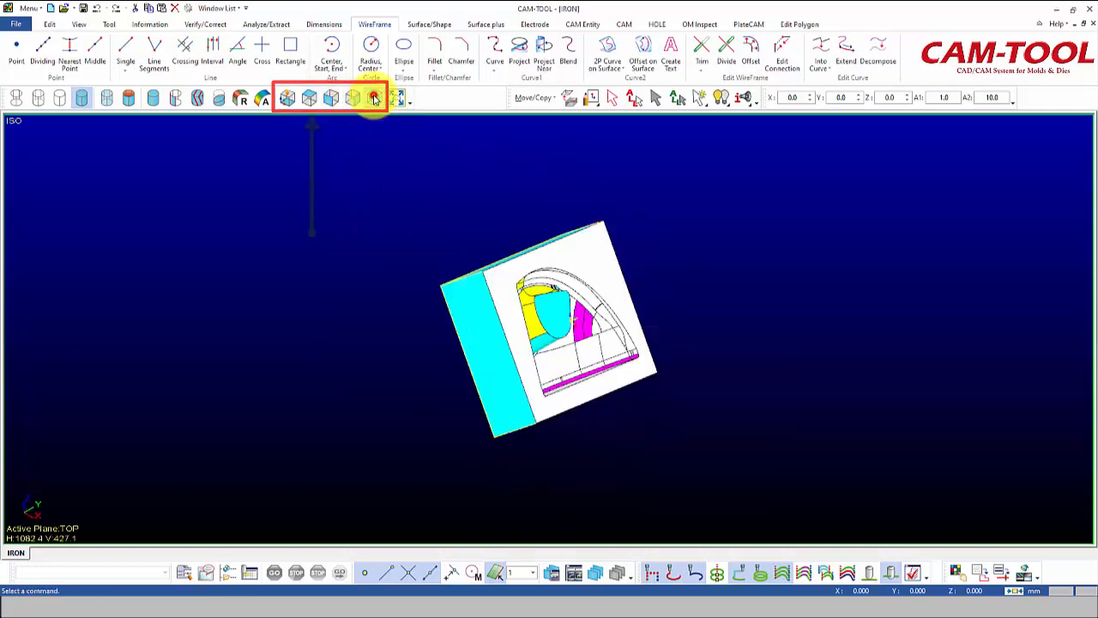
{"action": "left_click", "coordinate": [312, 96]}
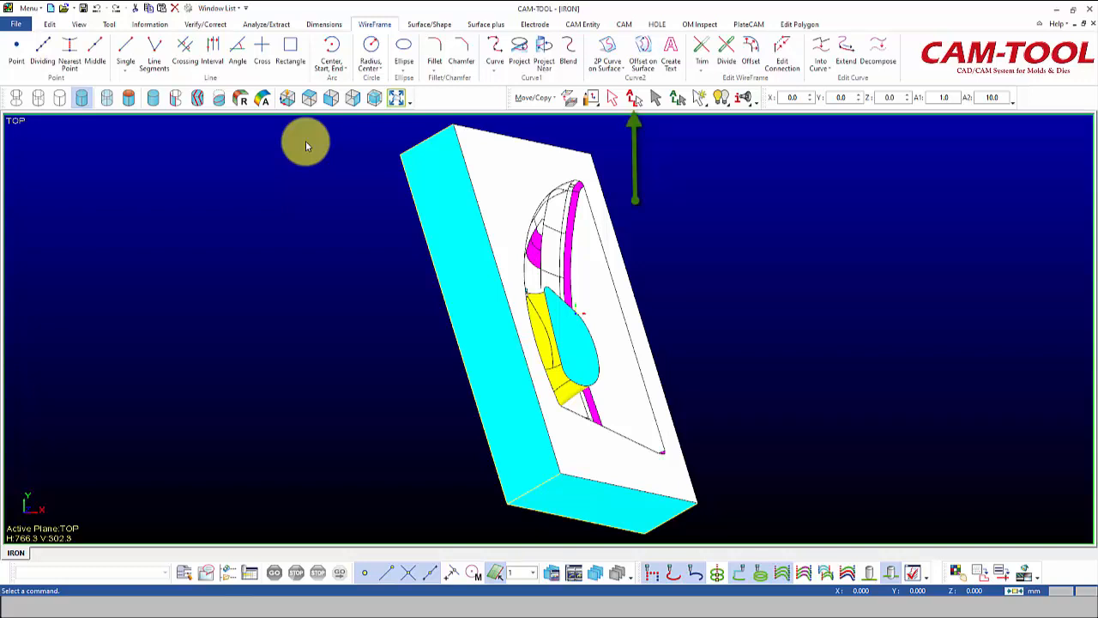
{"action": "left_click", "coordinate": [632, 100]}
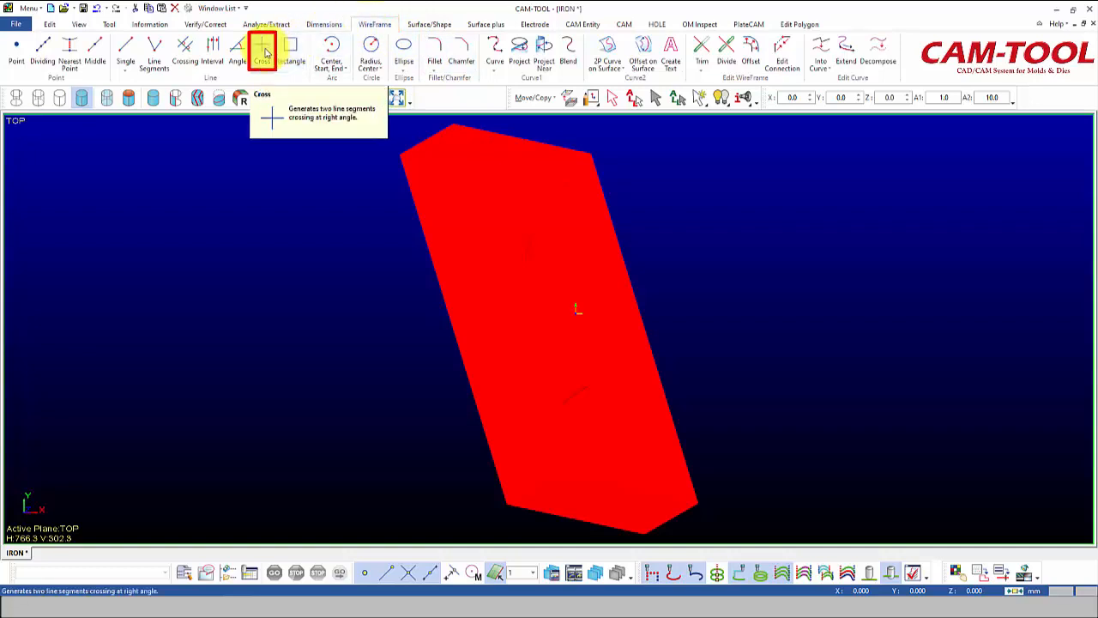
Draw a cross in the XY plane centred on the part's upper-left corner, extending both lines.
{"action": "left_click", "coordinate": [264, 51]}
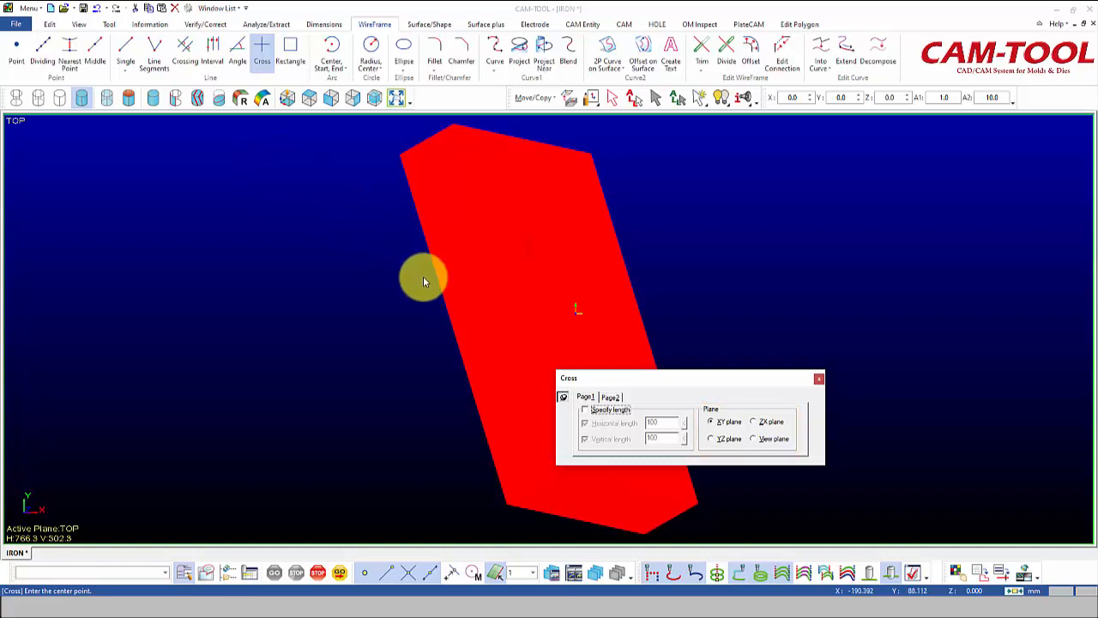
{"action": "left_click", "coordinate": [609, 397]}
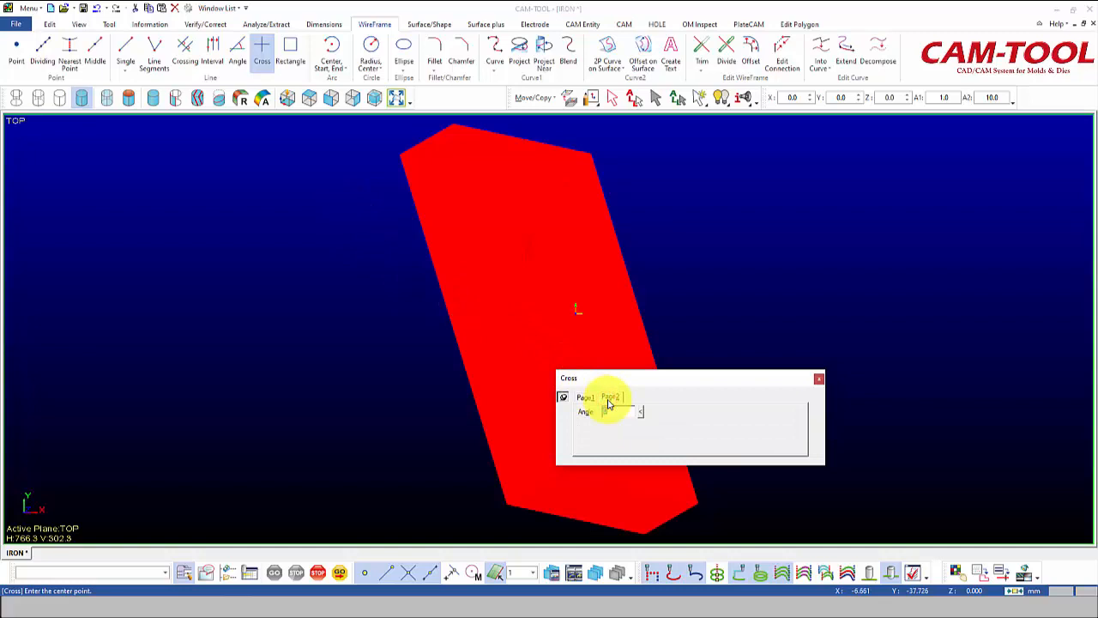
{"action": "left_click", "coordinate": [585, 398]}
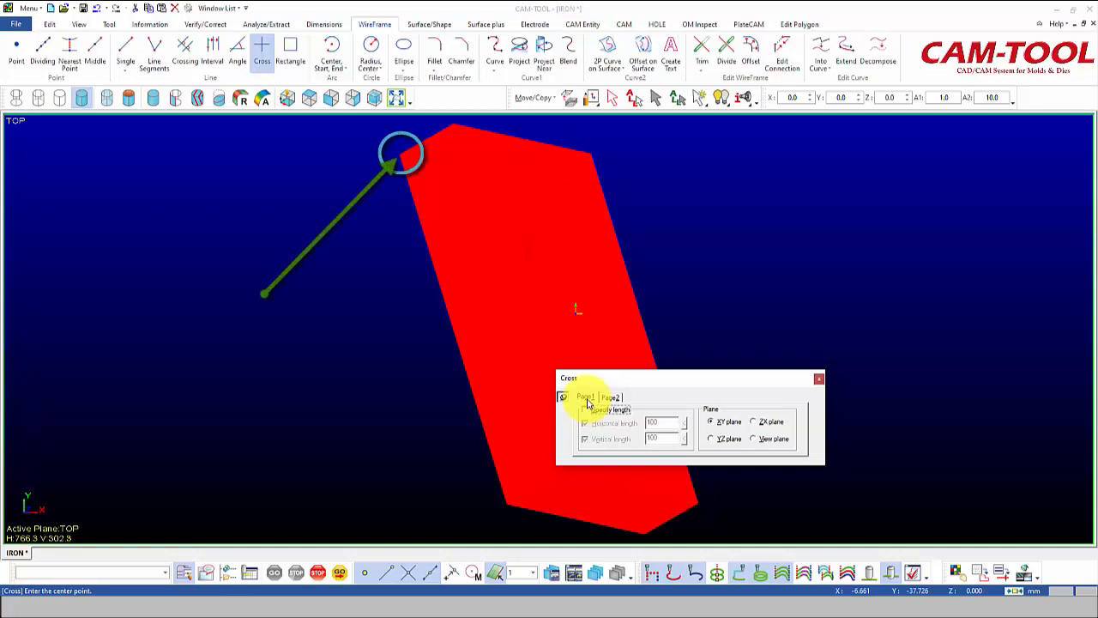
{"action": "left_click", "coordinate": [399, 163]}
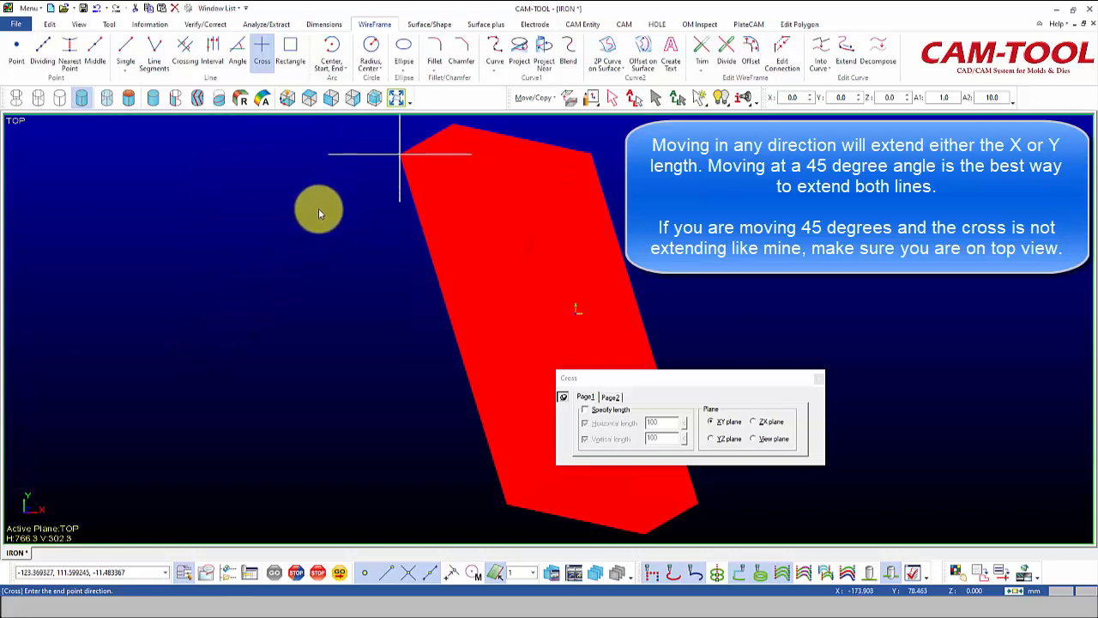
{"action": "left_click", "coordinate": [194, 339]}
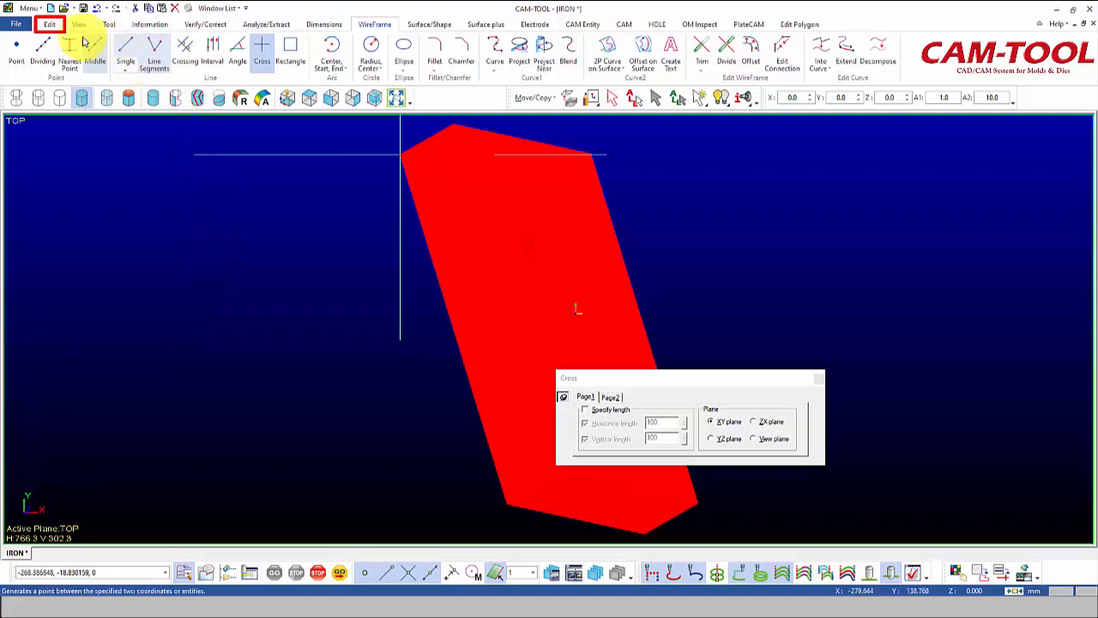
Start Rotate/Copy in Move mode with Center and 2 points revolution and confirm the selected entities.
{"action": "left_click", "coordinate": [50, 24]}
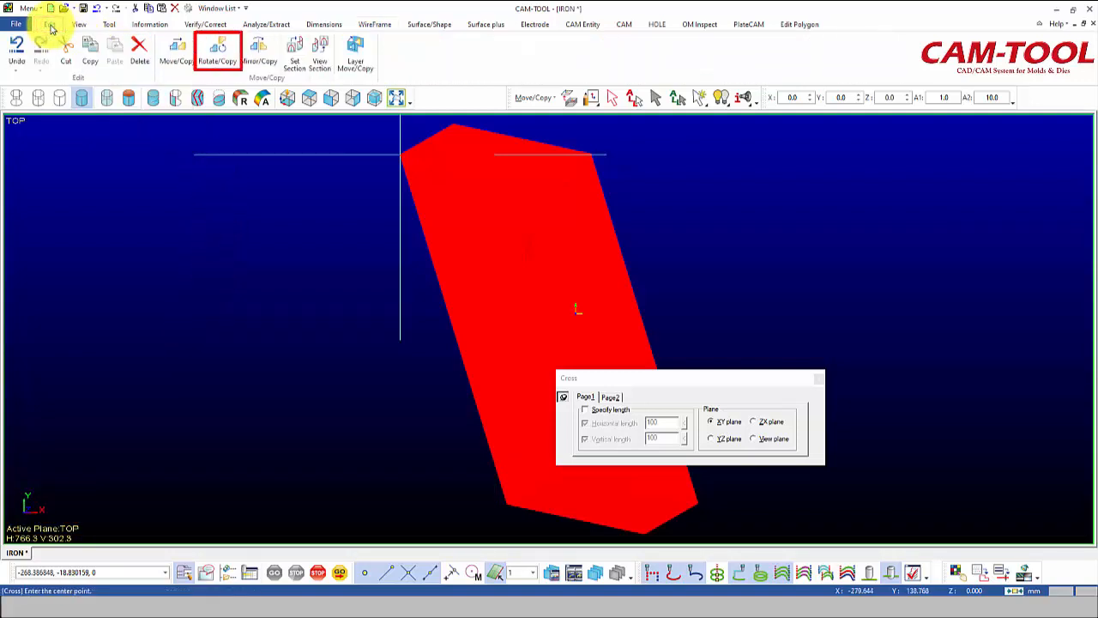
{"action": "left_click", "coordinate": [219, 52]}
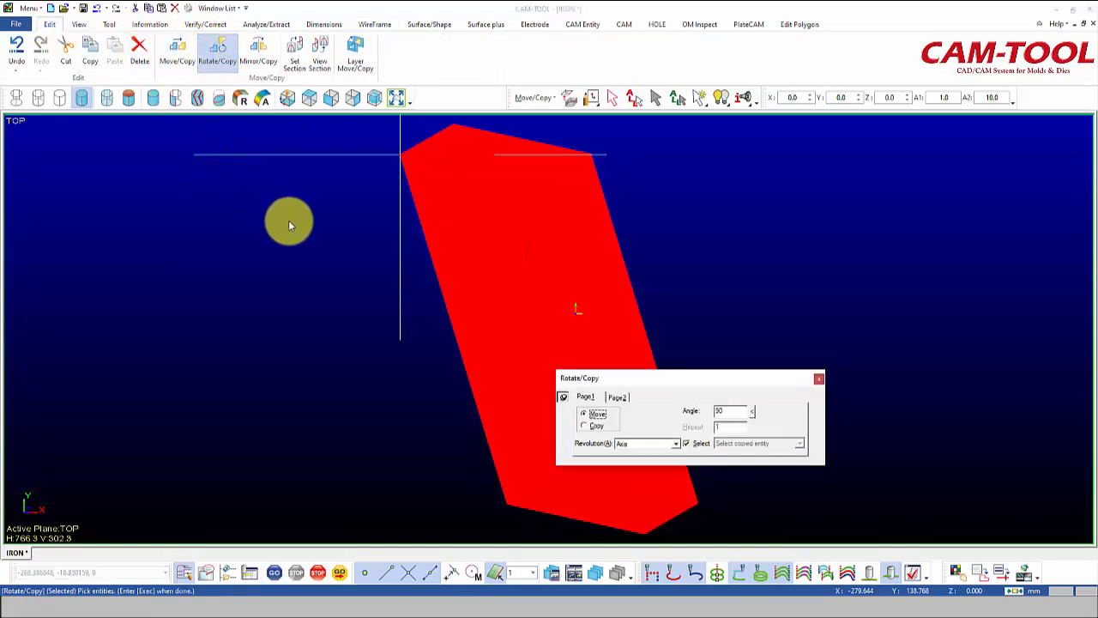
{"action": "left_click", "coordinate": [676, 444]}
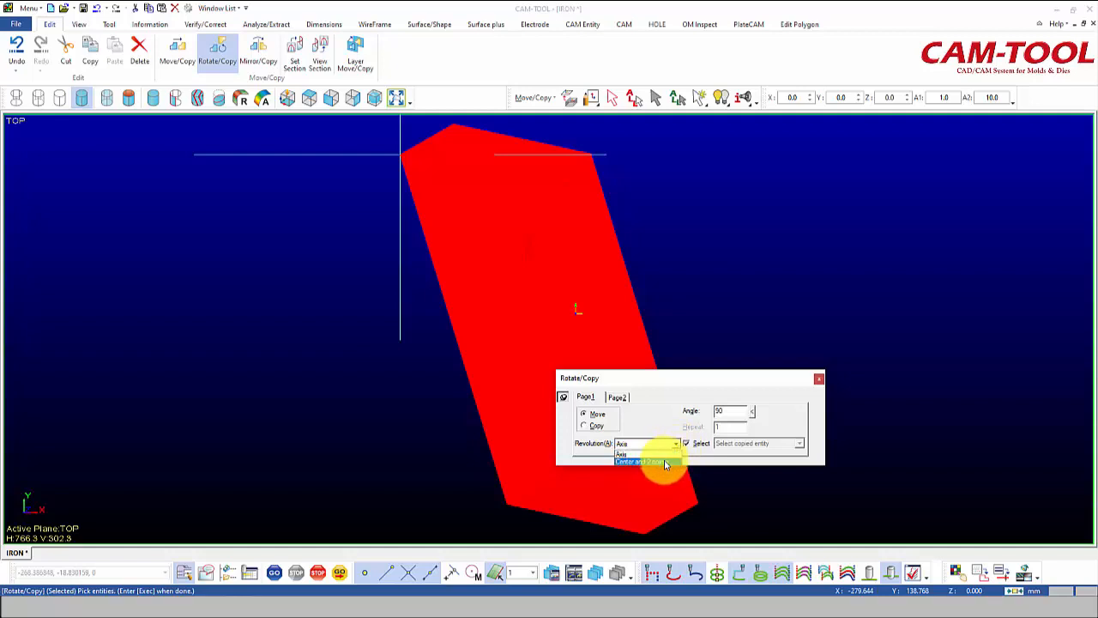
{"action": "left_click", "coordinate": [662, 461]}
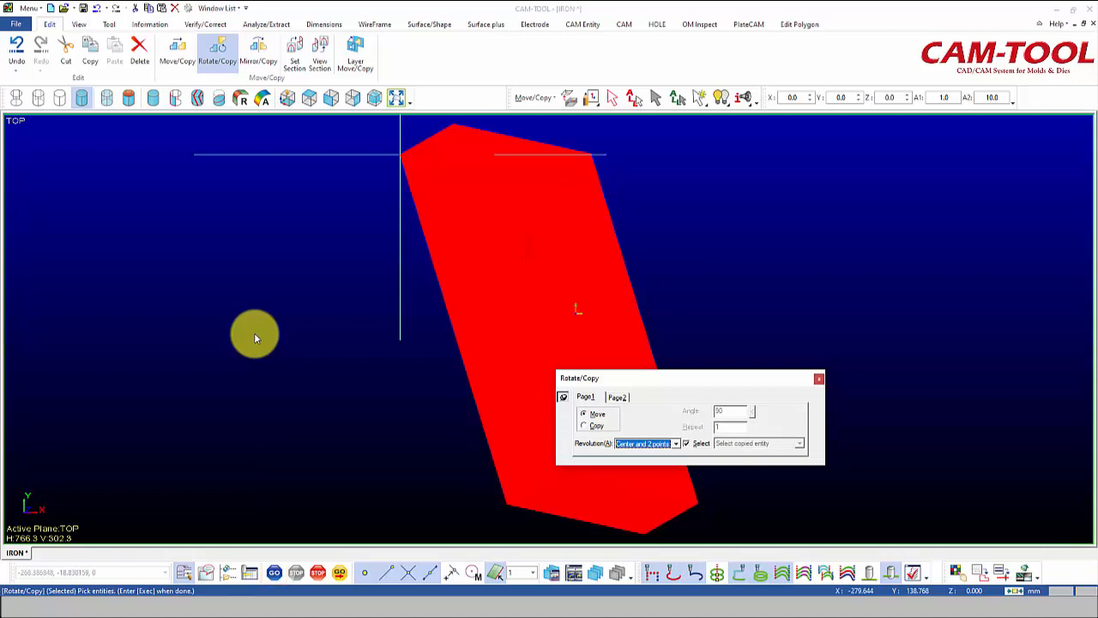
{"action": "right_click", "coordinate": [253, 332]}
{"action": "left_click", "coordinate": [281, 342]}
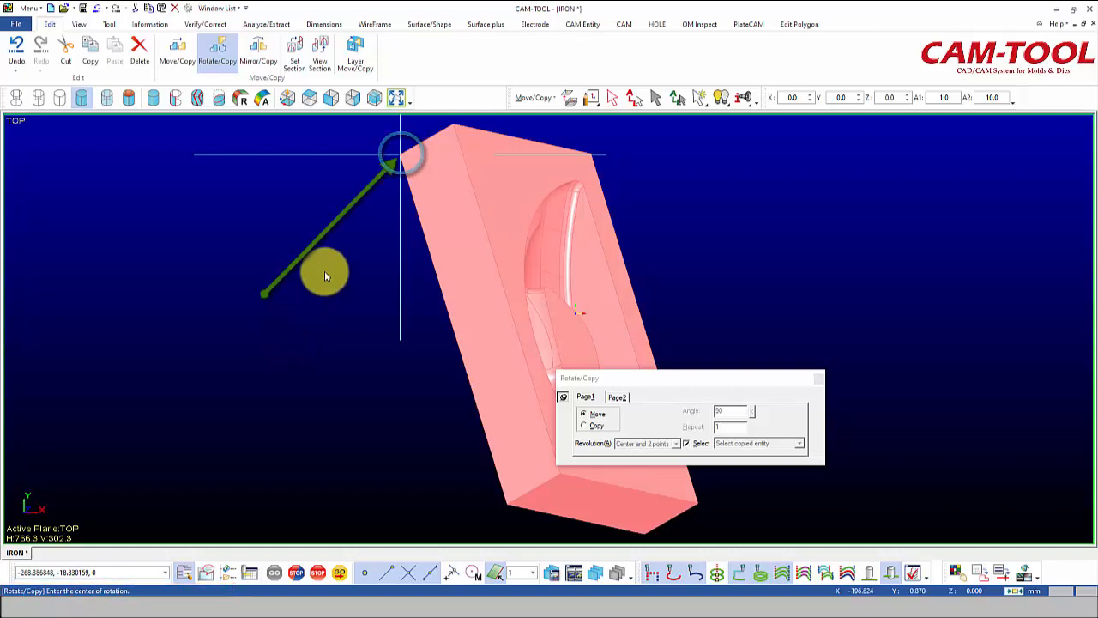
Rotate the part about the cross centre, from its lower corner onto the cross's vertical line.
{"action": "left_click", "coordinate": [401, 155]}
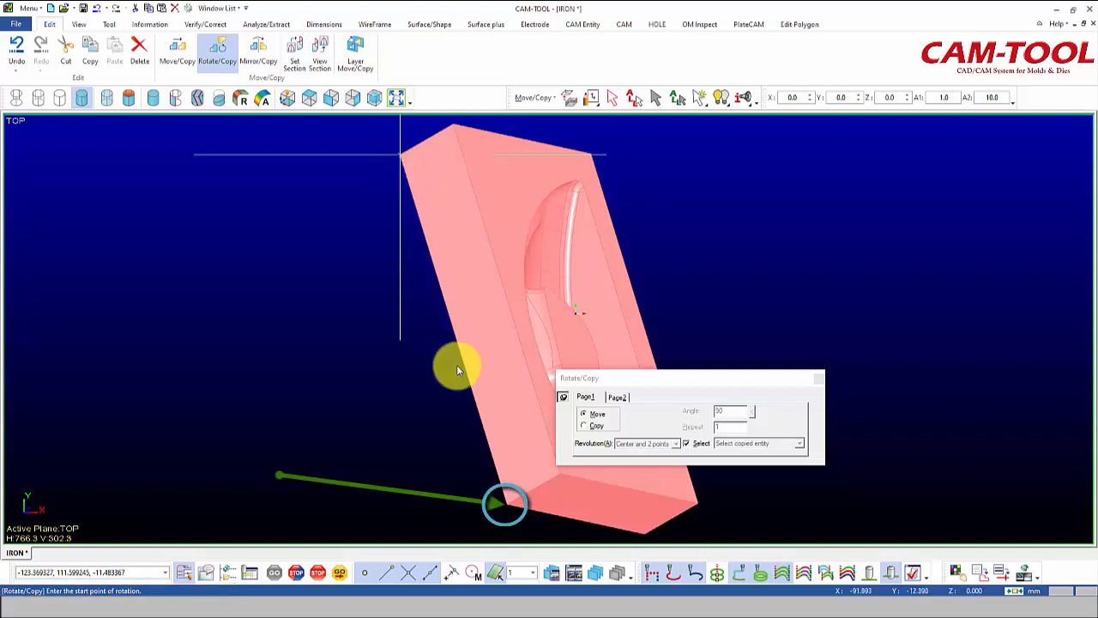
{"action": "left_click", "coordinate": [504, 506]}
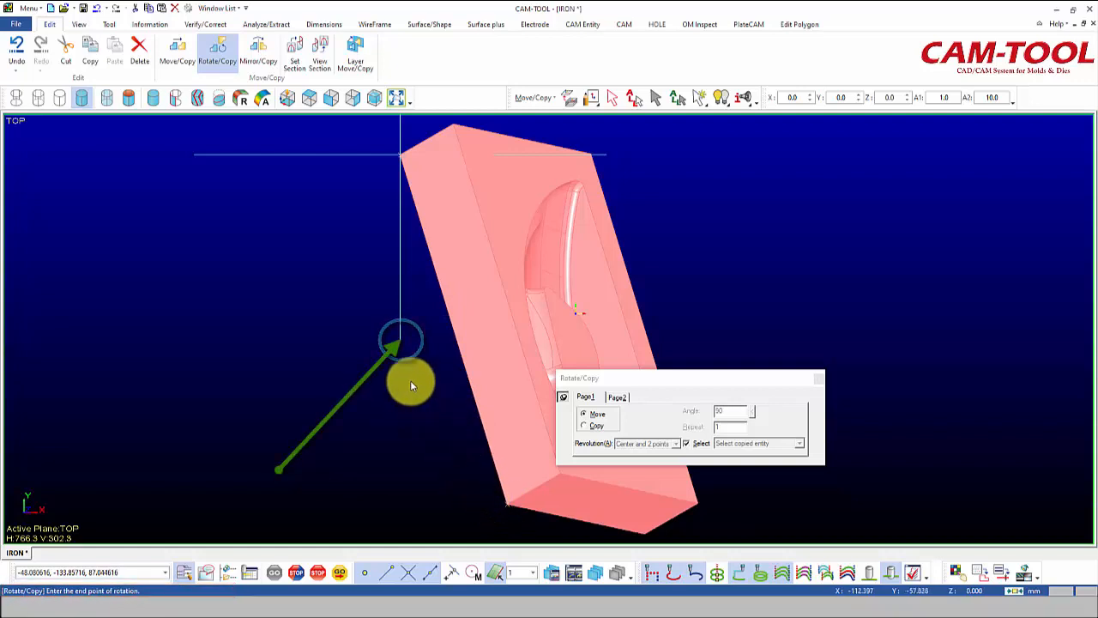
{"action": "left_click", "coordinate": [400, 341]}
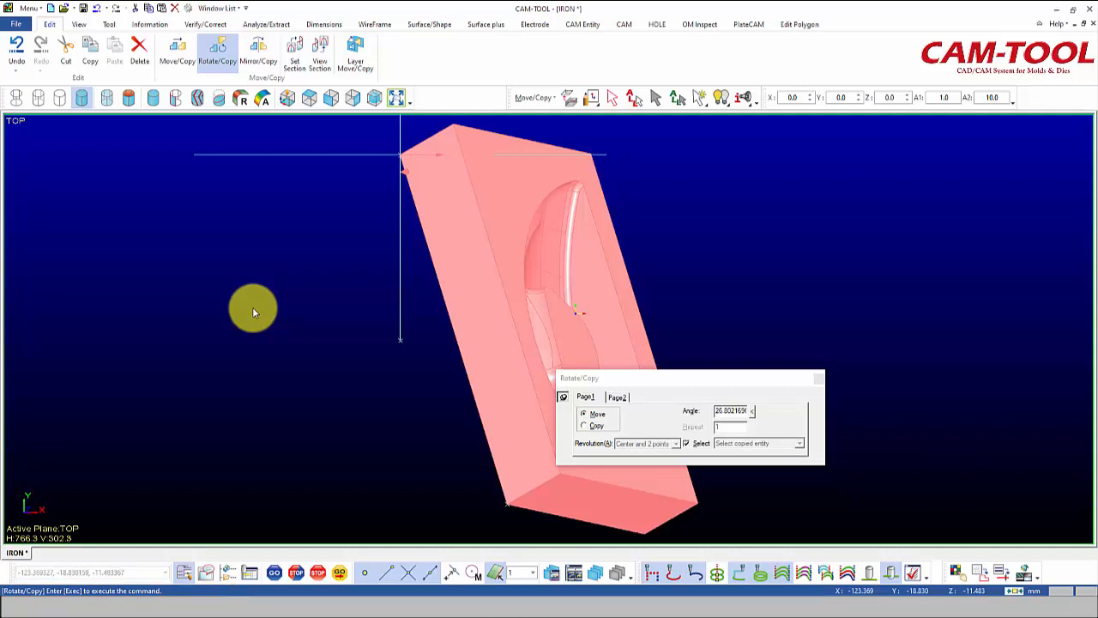
{"action": "right_click", "coordinate": [253, 311]}
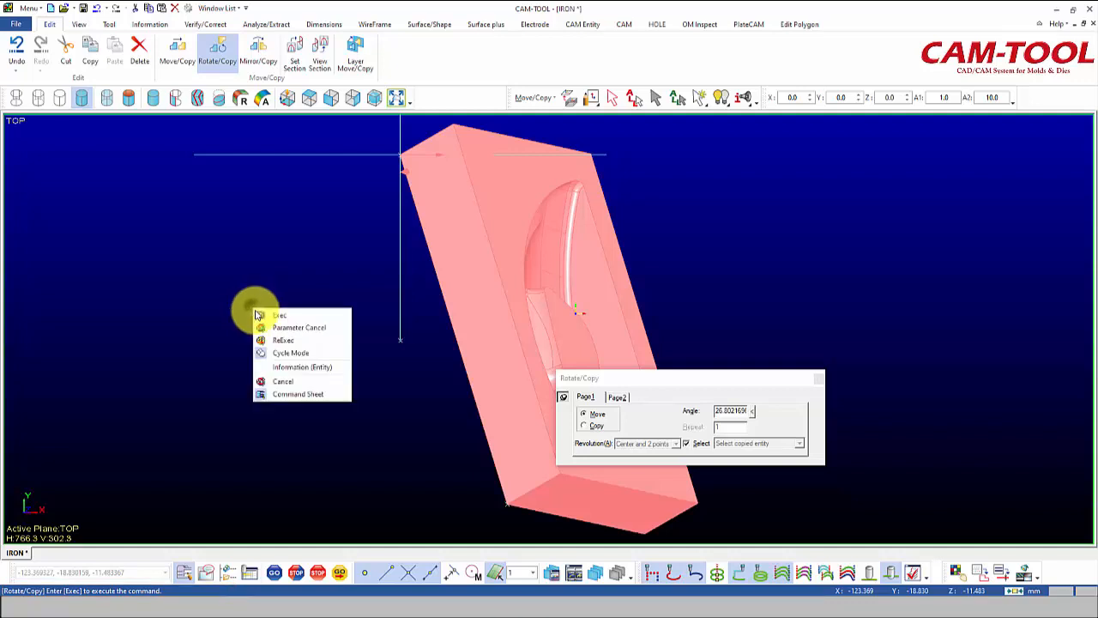
{"action": "left_click", "coordinate": [276, 316]}
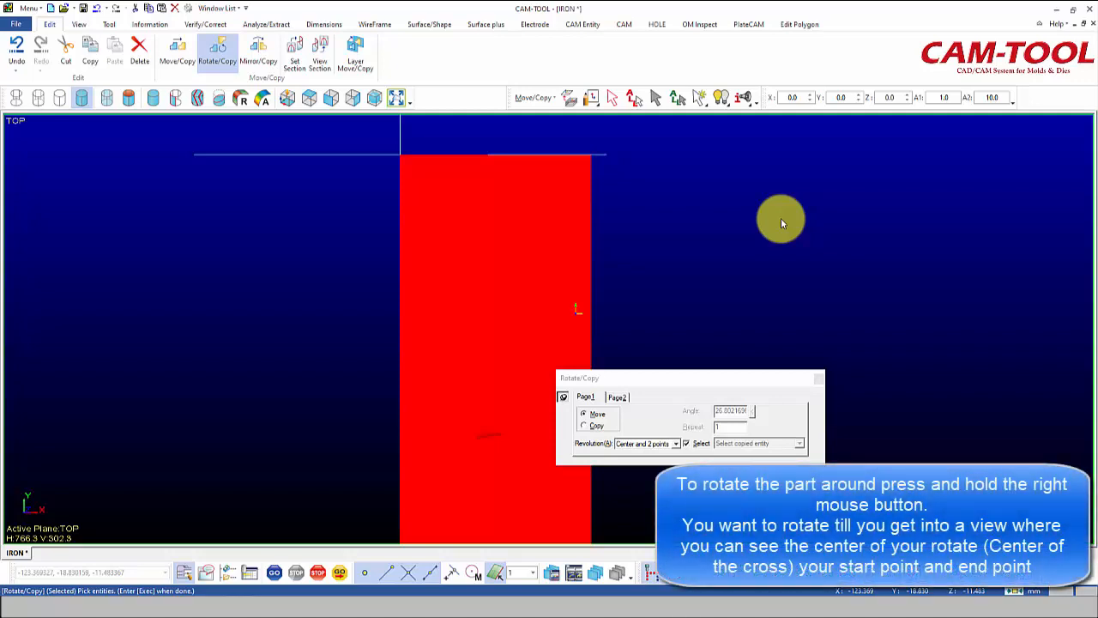
Rotate the part again about the cross centre, bringing its bottom corner onto the cross line to level it, then return to top view.
{"action": "right_click_drag", "start_coordinate": [781, 223], "coordinate": [47, 137]}
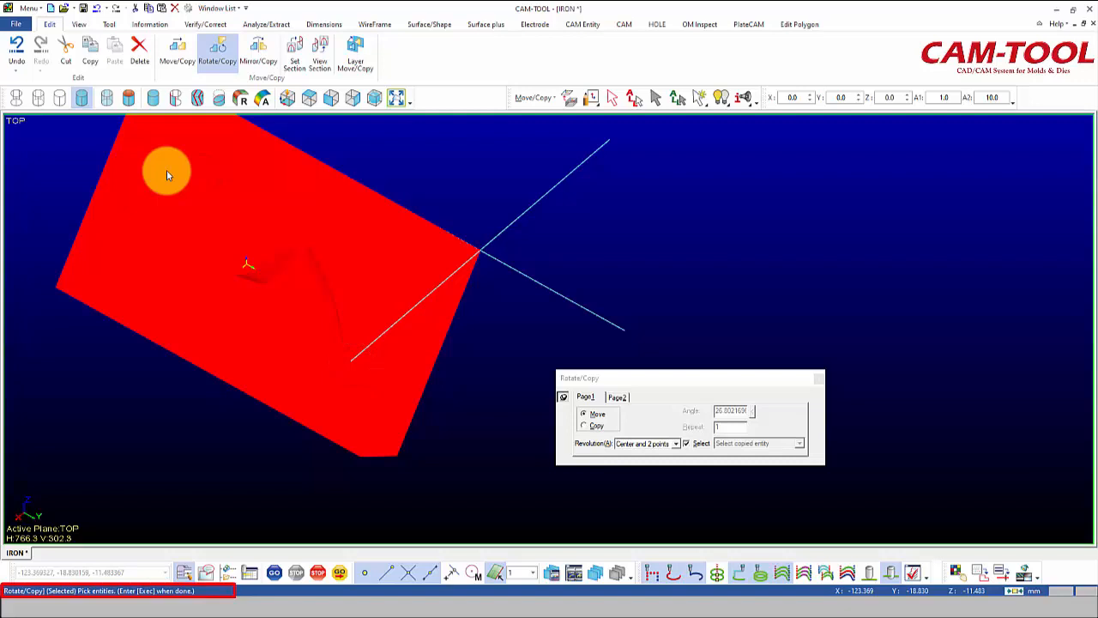
{"action": "right_click", "coordinate": [634, 196]}
{"action": "left_click", "coordinate": [668, 206]}
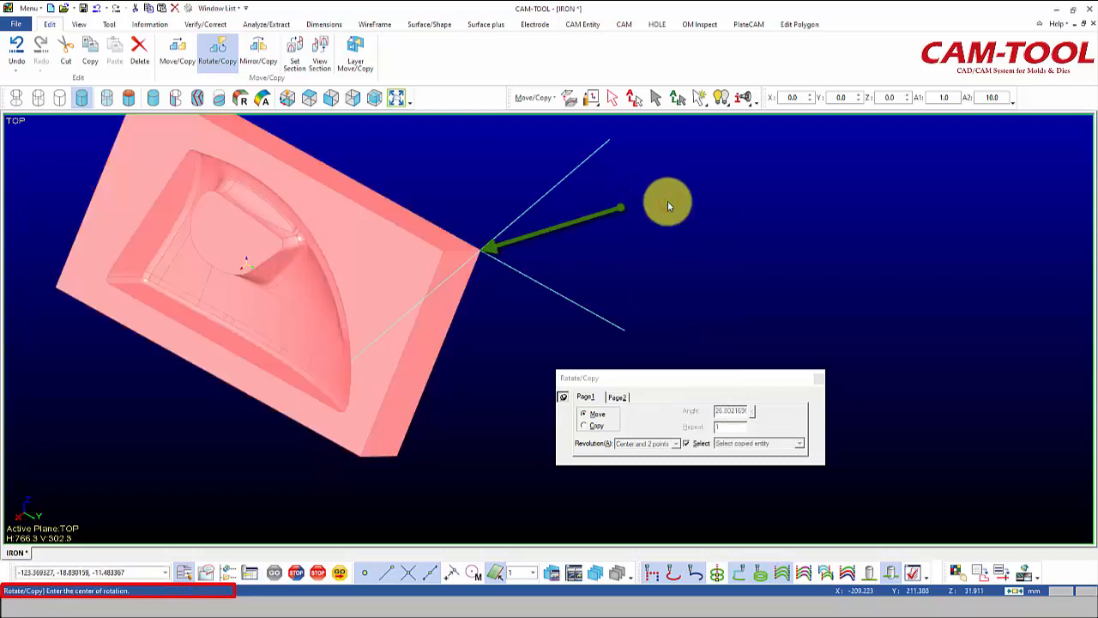
{"action": "left_click", "coordinate": [481, 256]}
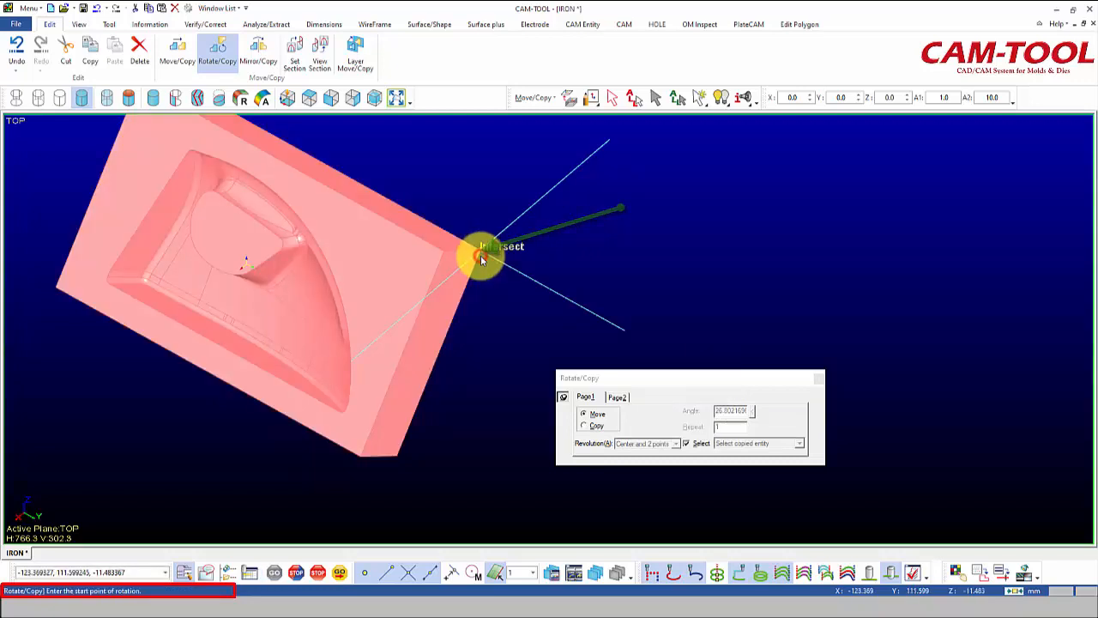
{"action": "left_click", "coordinate": [397, 462]}
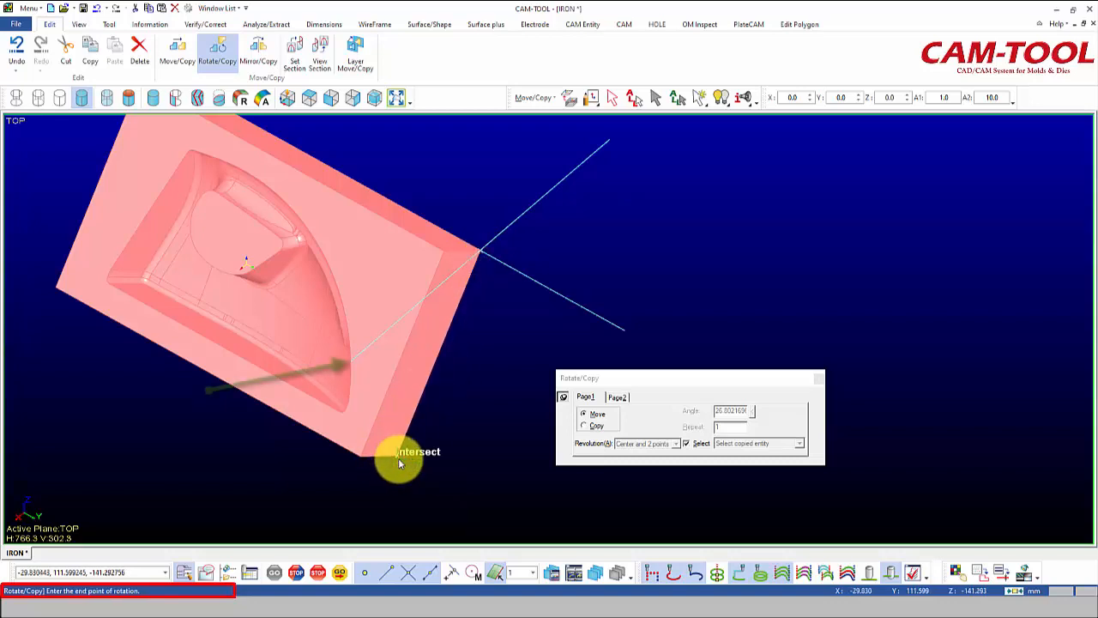
{"action": "left_click", "coordinate": [347, 365]}
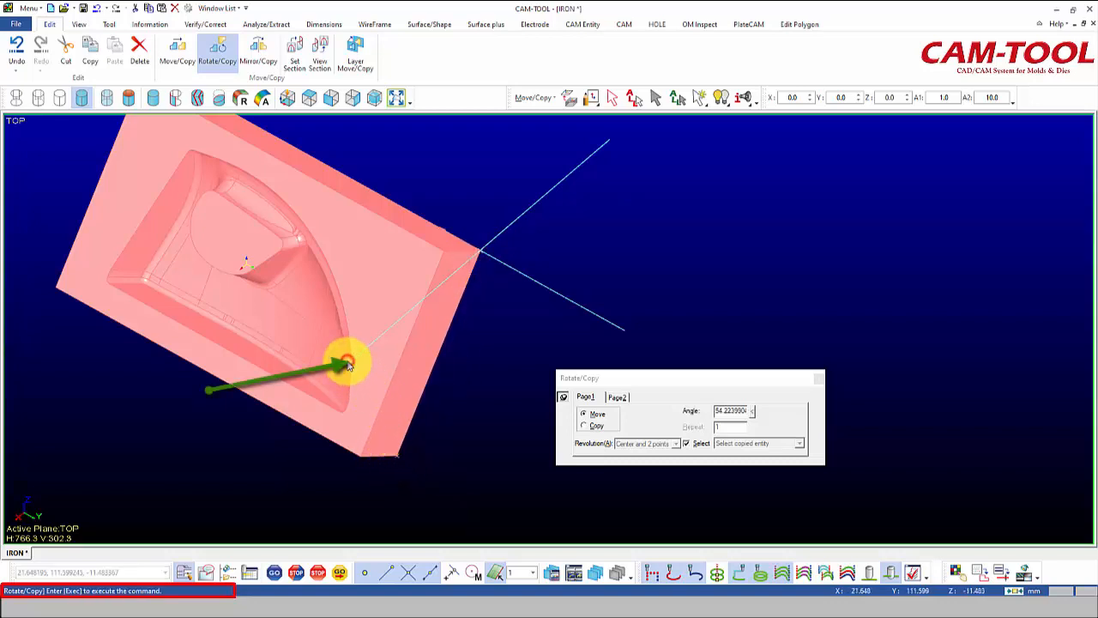
{"action": "right_click", "coordinate": [606, 240]}
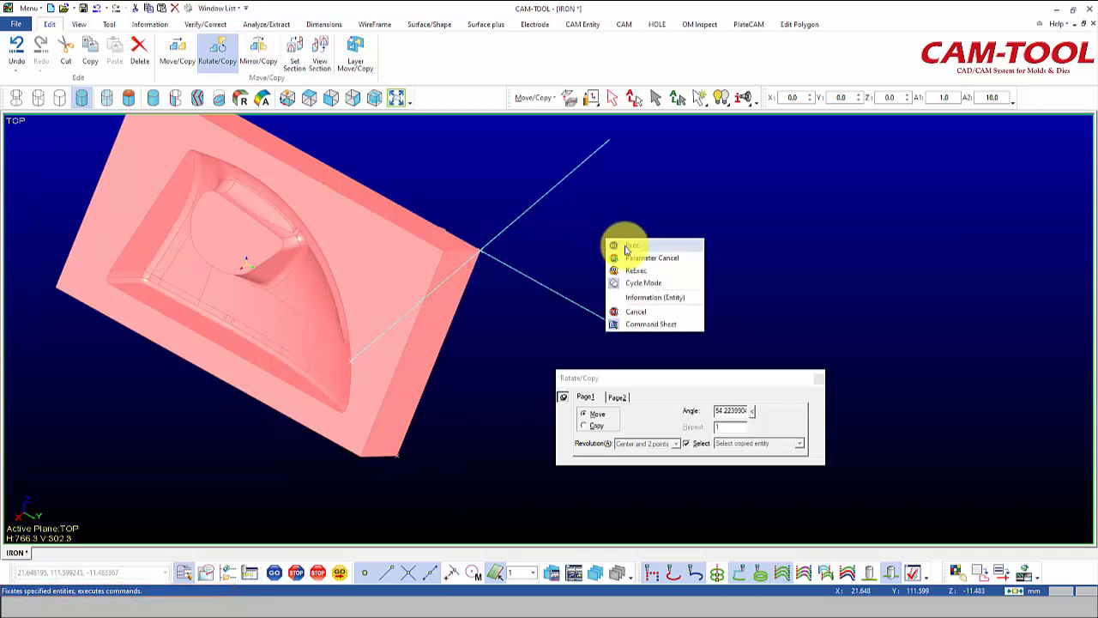
{"action": "left_click", "coordinate": [625, 247]}
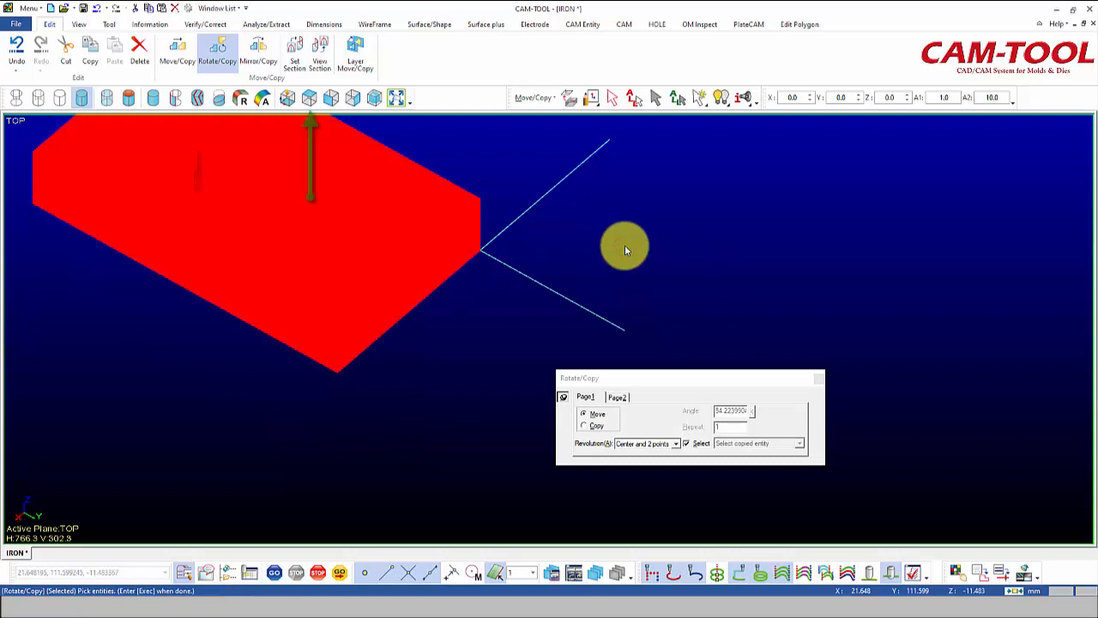
{"action": "left_click", "coordinate": [310, 97]}
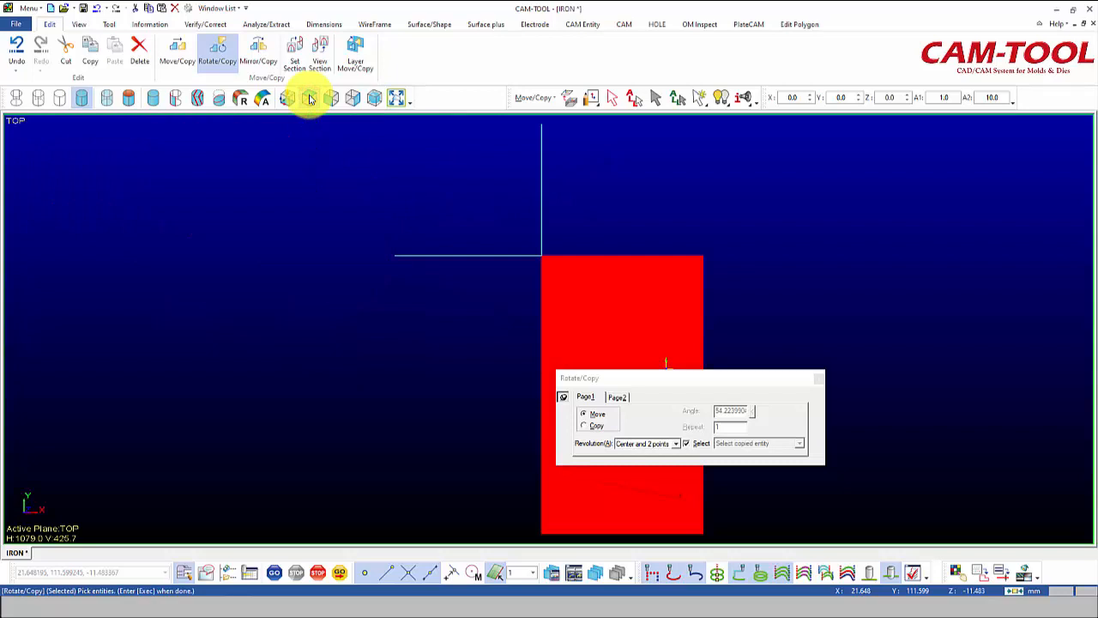
Switch the Rotate/Copy revolution type to Axis and confirm the selected entities.
{"action": "left_click", "coordinate": [676, 444]}
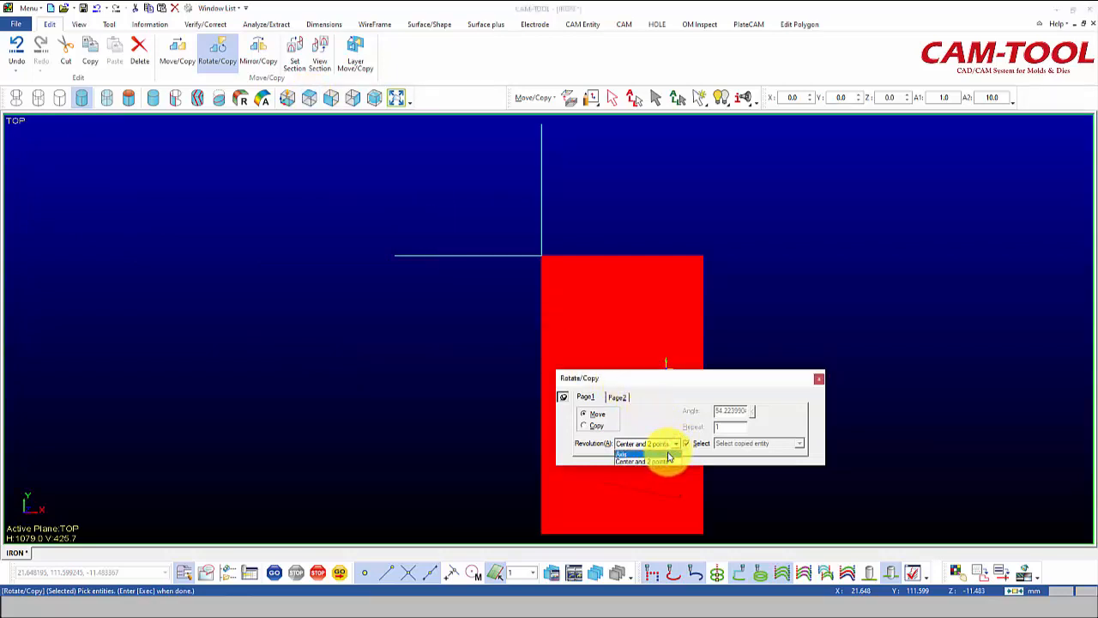
{"action": "left_click", "coordinate": [663, 454]}
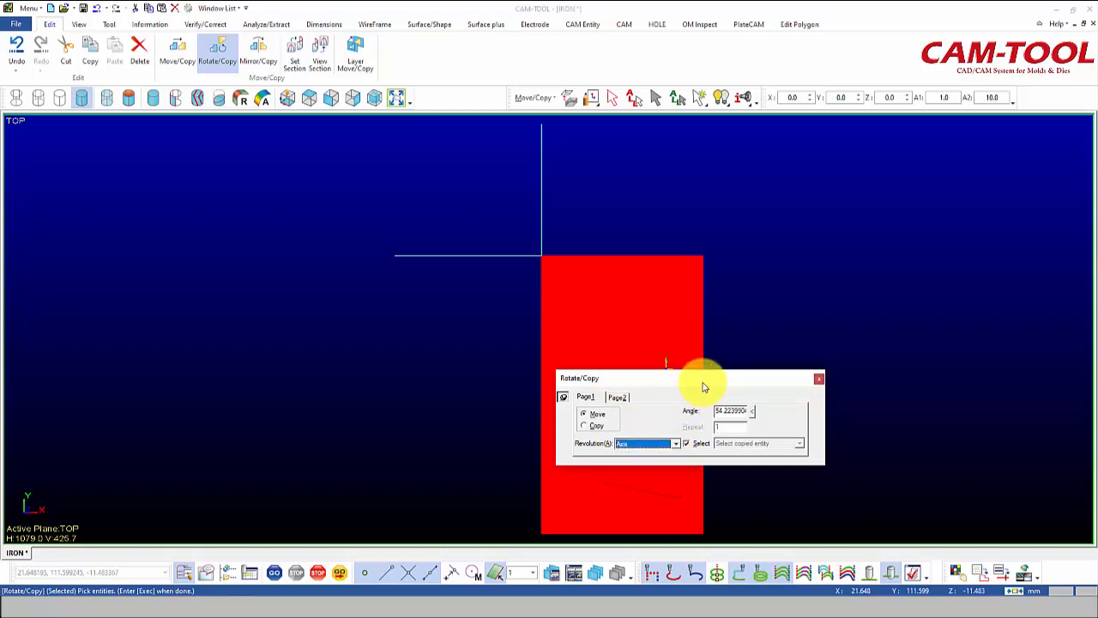
{"action": "left_click_drag", "start_coordinate": [720, 374], "coordinate": [968, 182]}
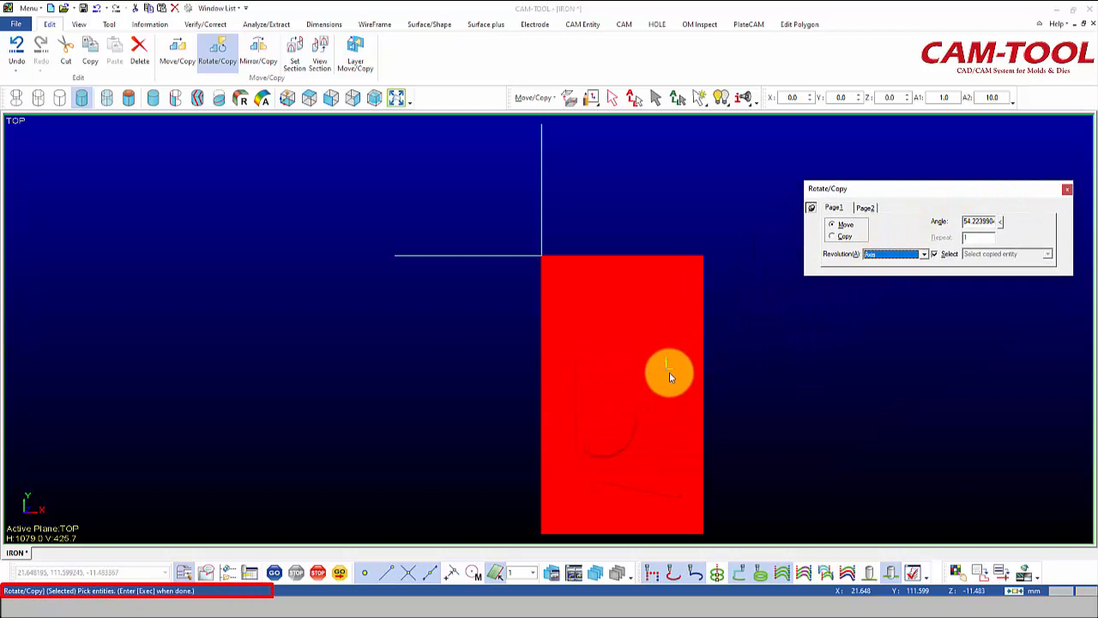
{"action": "right_click", "coordinate": [735, 350]}
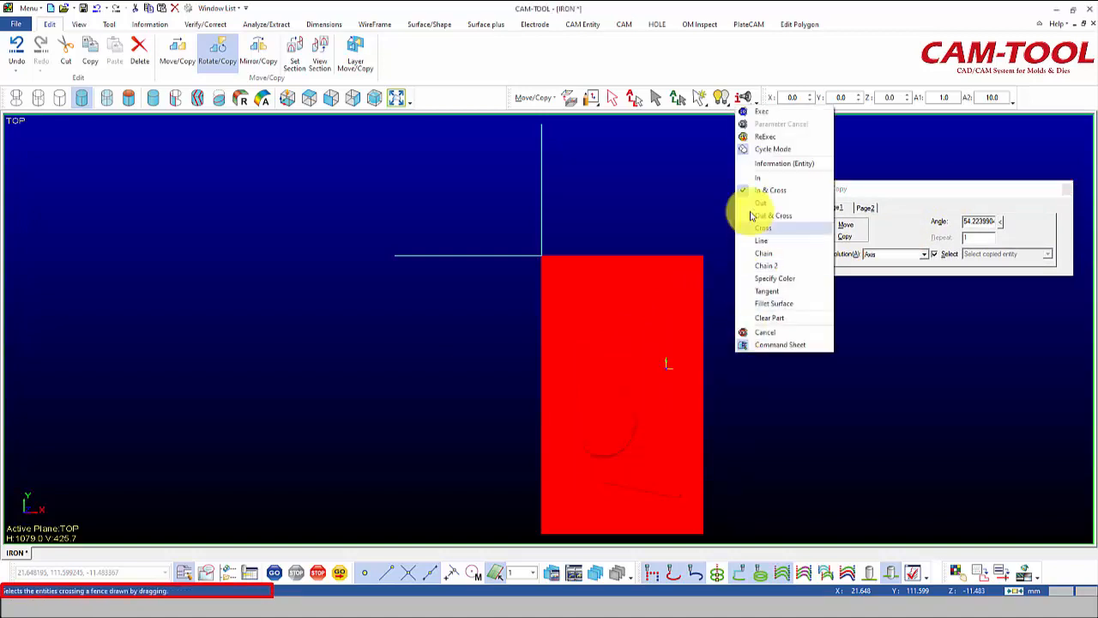
{"action": "left_click", "coordinate": [769, 112]}
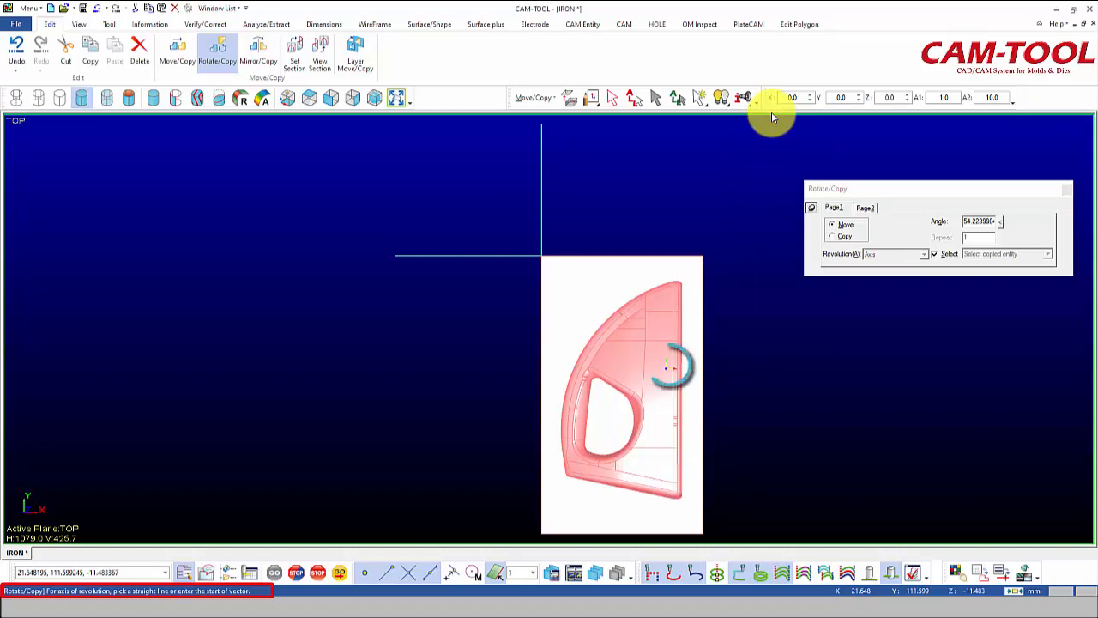
Rotate the part 90 degrees about the vertical Z axis through its origin marker.
{"action": "left_click", "coordinate": [669, 367]}
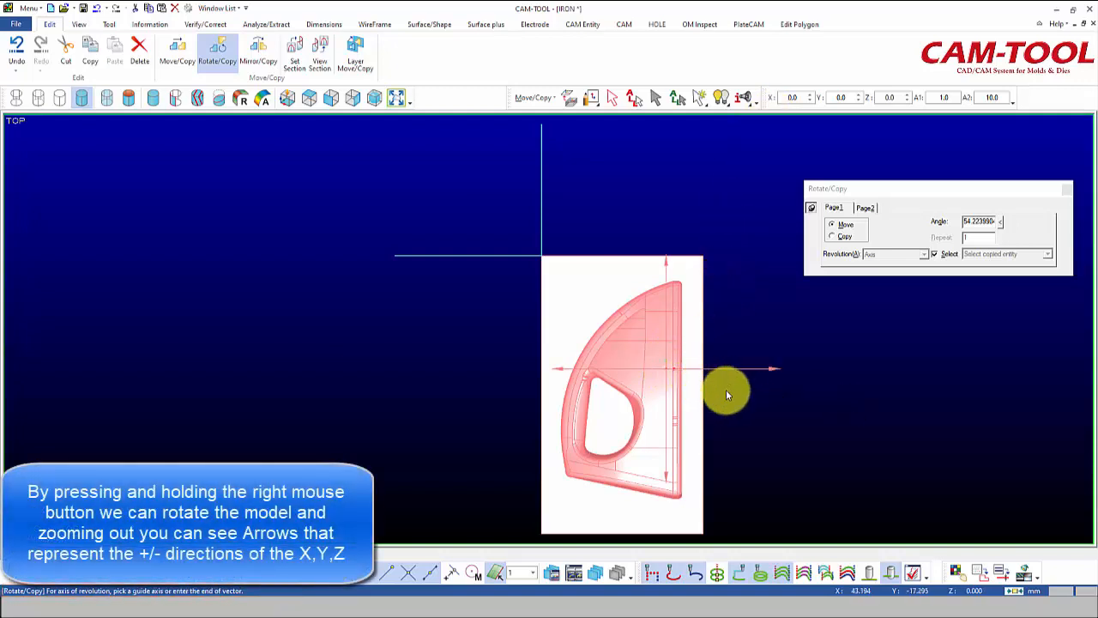
{"action": "right_click_drag", "start_coordinate": [809, 409], "coordinate": [404, 295]}
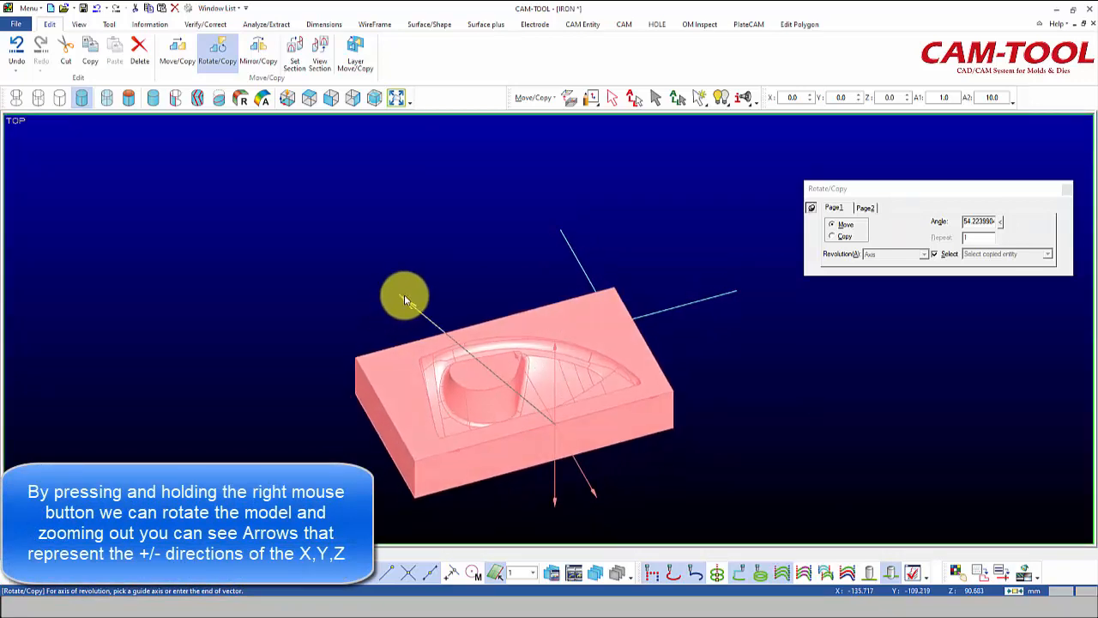
{"action": "scroll", "coordinate": [404, 294], "scroll_direction": "down", "scroll_amount": 5}
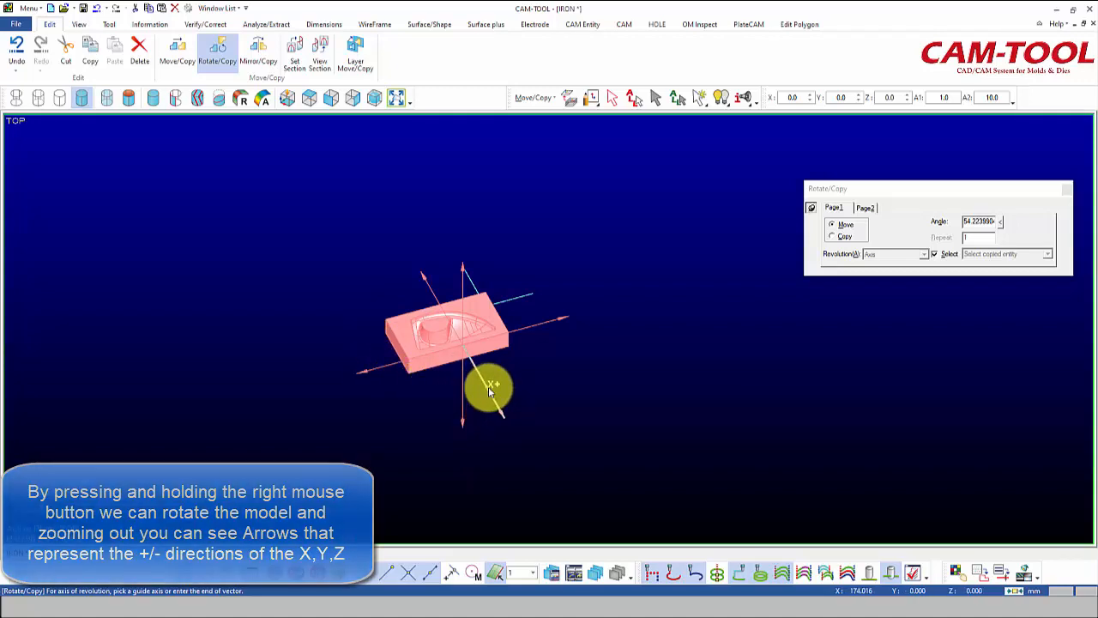
{"action": "left_click", "coordinate": [462, 281]}
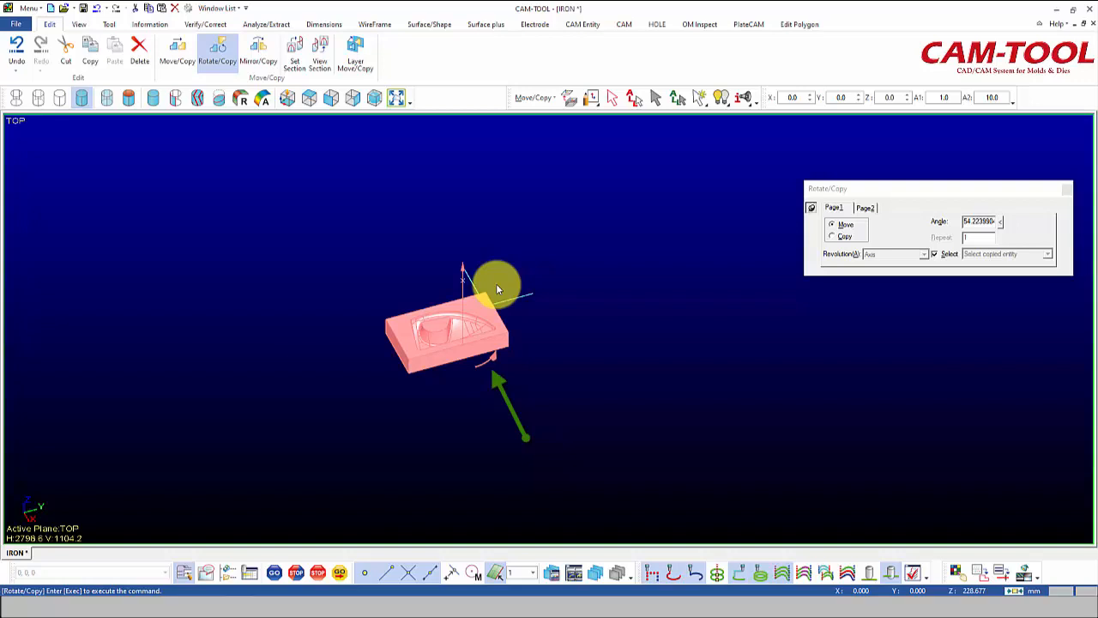
{"action": "left_click", "coordinate": [494, 359]}
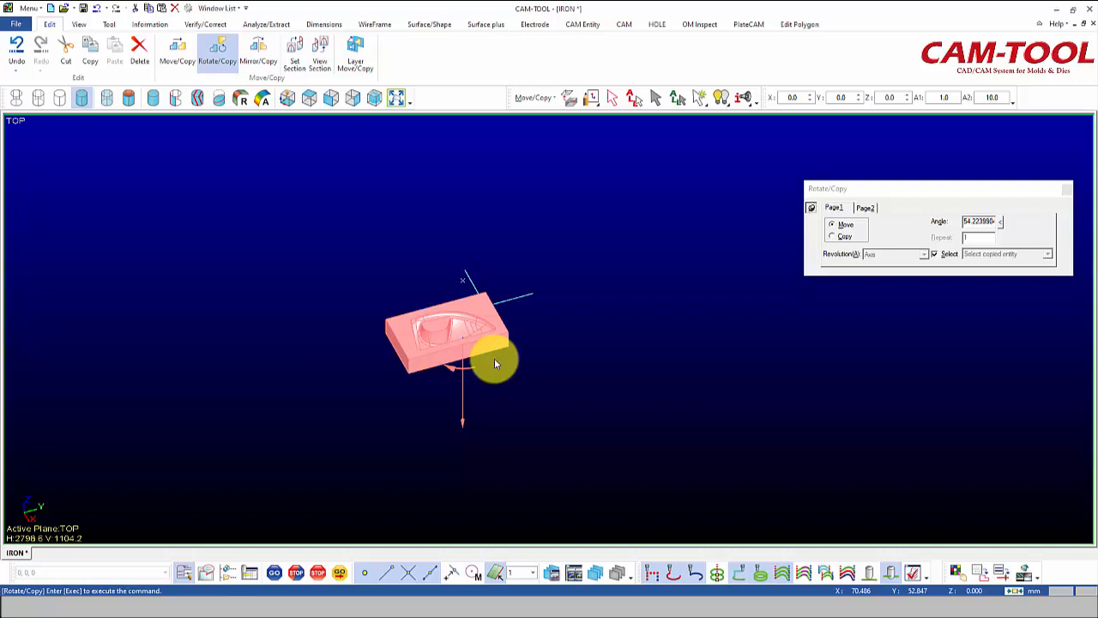
{"action": "left_click", "coordinate": [974, 221]}
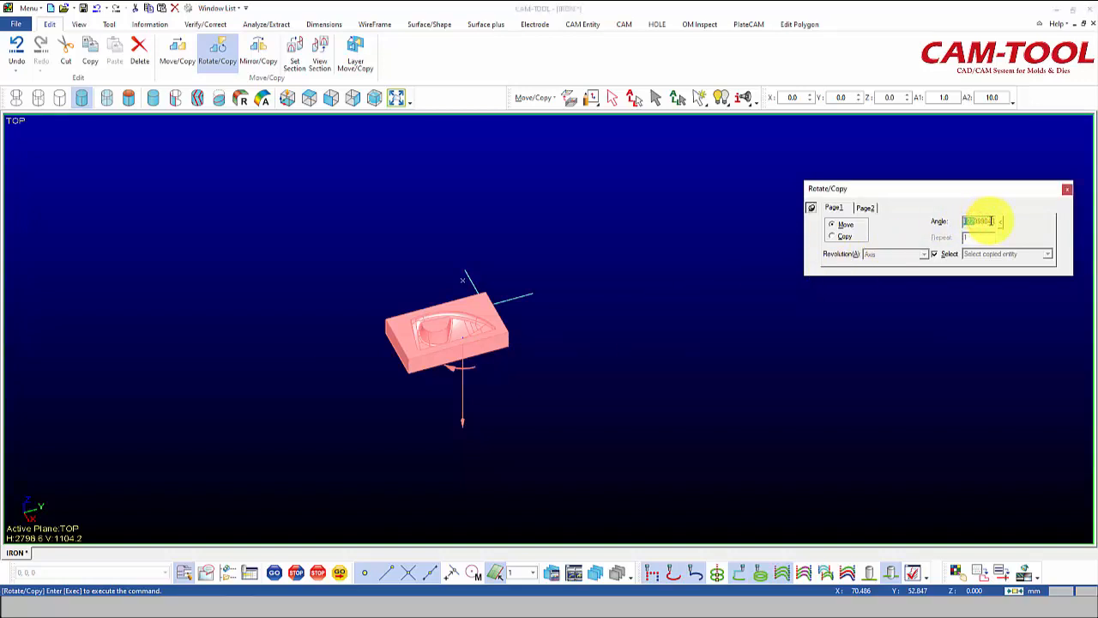
{"action": "key", "text": "BackSpace"}
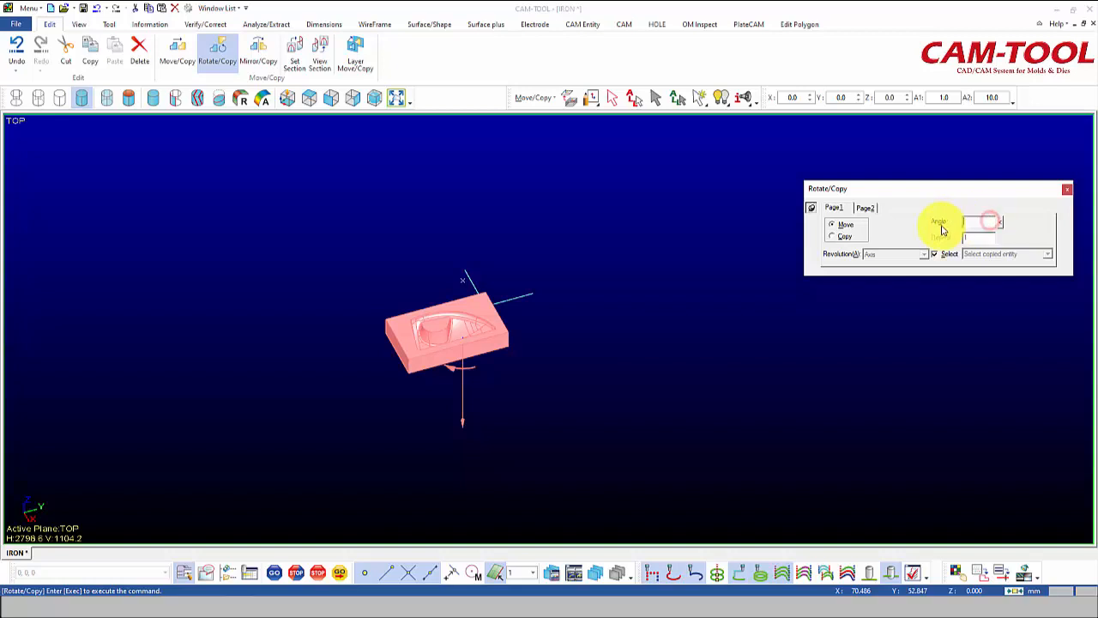
{"action": "type", "text": "90"}
{"action": "key", "text": "Tab"}
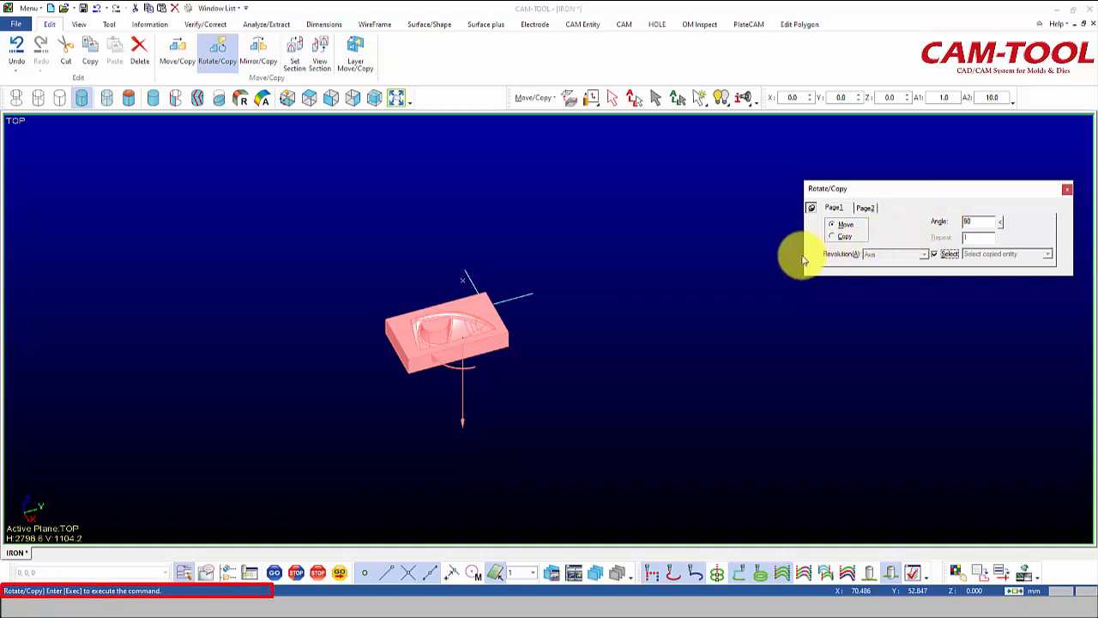
{"action": "right_click", "coordinate": [641, 285]}
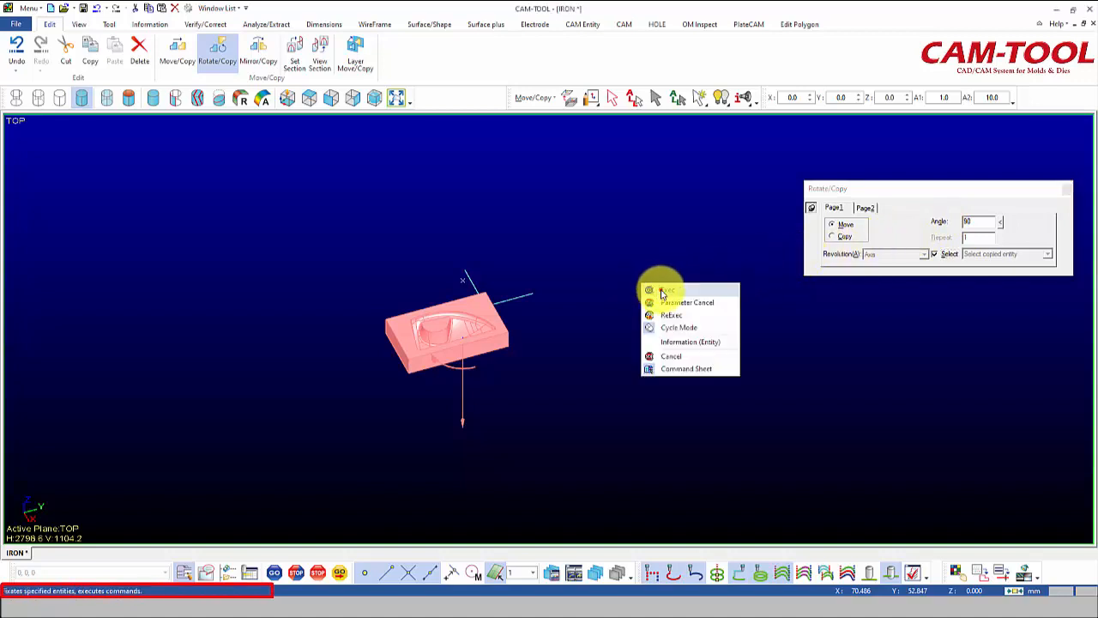
{"action": "left_click", "coordinate": [661, 291]}
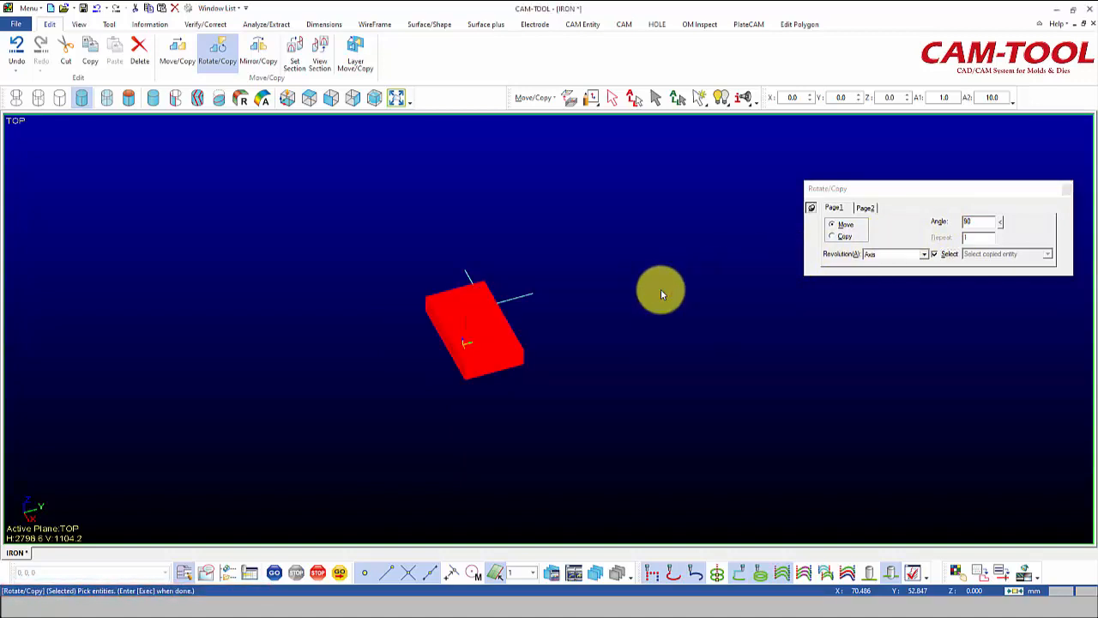
Deselect all entities and delete both lines of the construction cross, then leave the Delete command.
{"action": "left_click", "coordinate": [309, 99]}
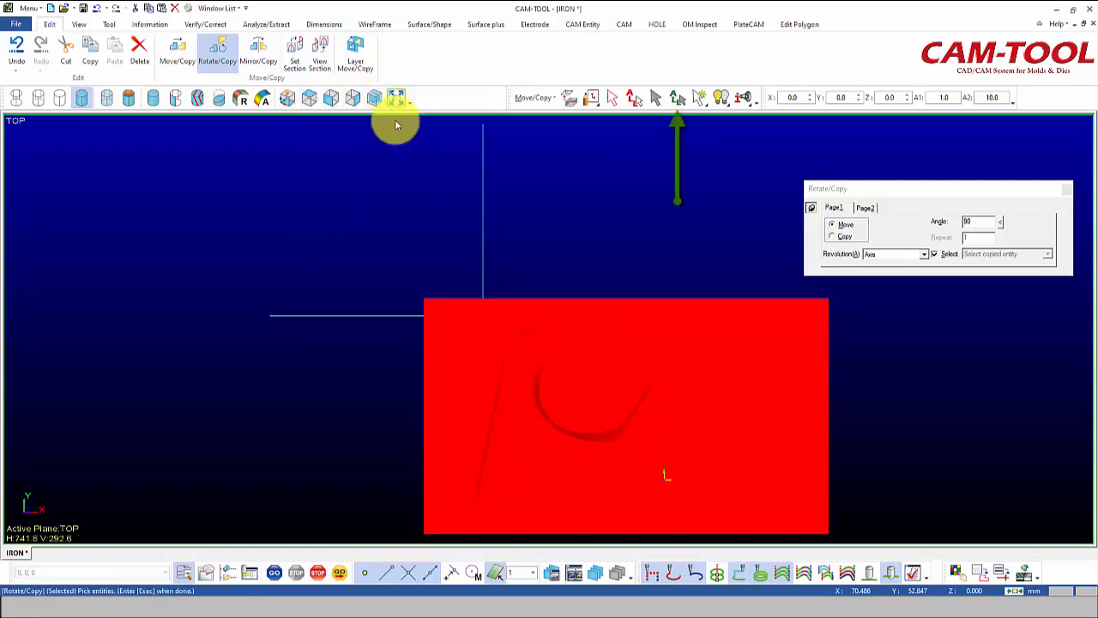
{"action": "left_click", "coordinate": [678, 99]}
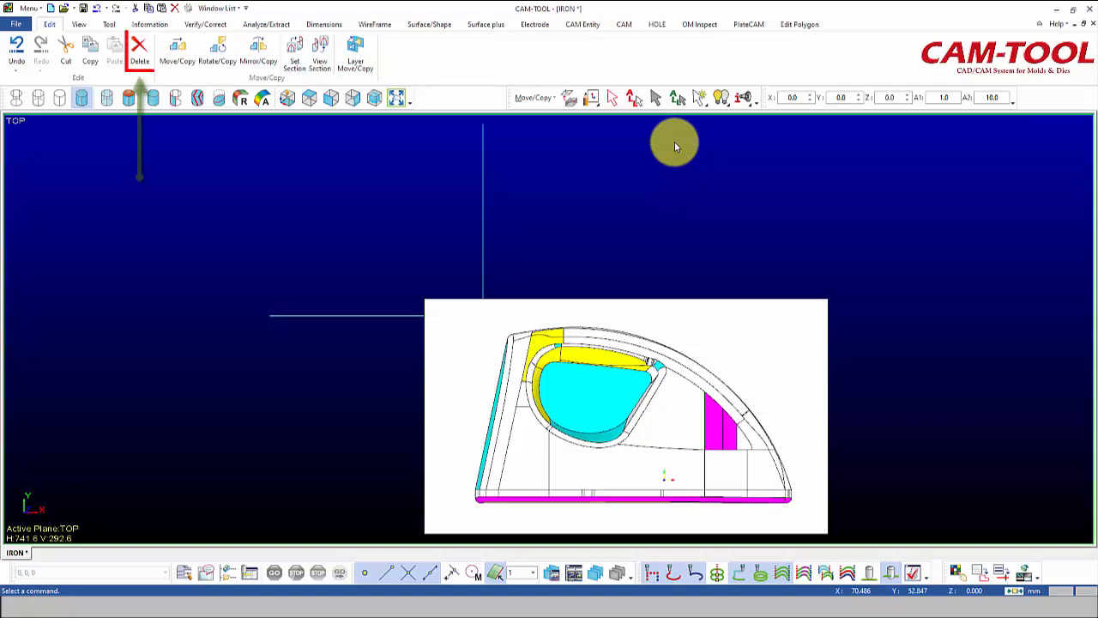
{"action": "left_click", "coordinate": [139, 52]}
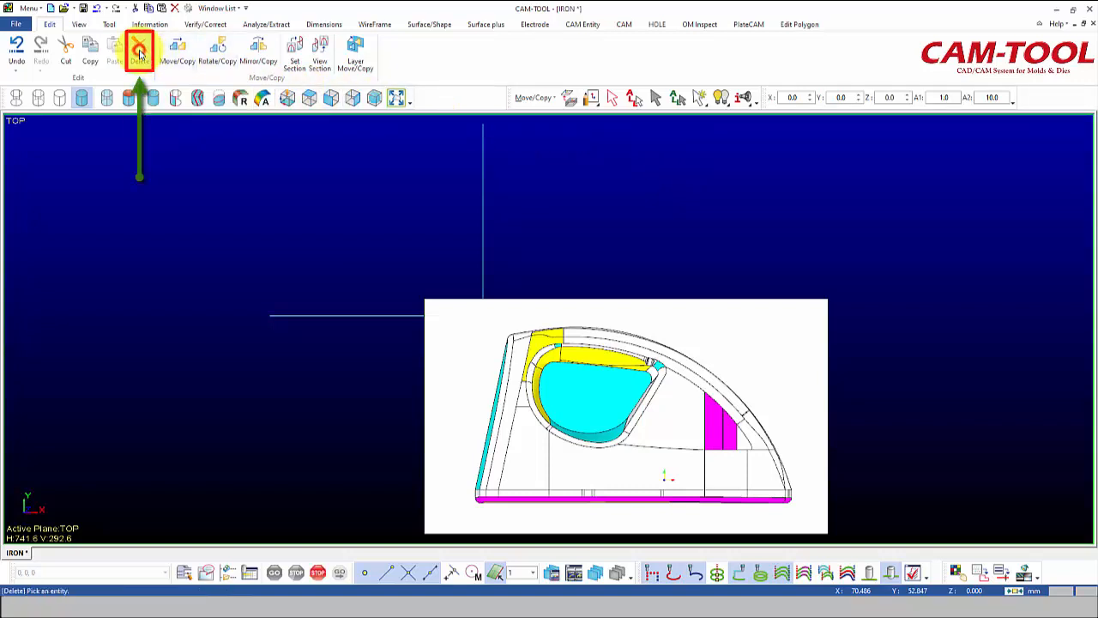
{"action": "left_click", "coordinate": [318, 315]}
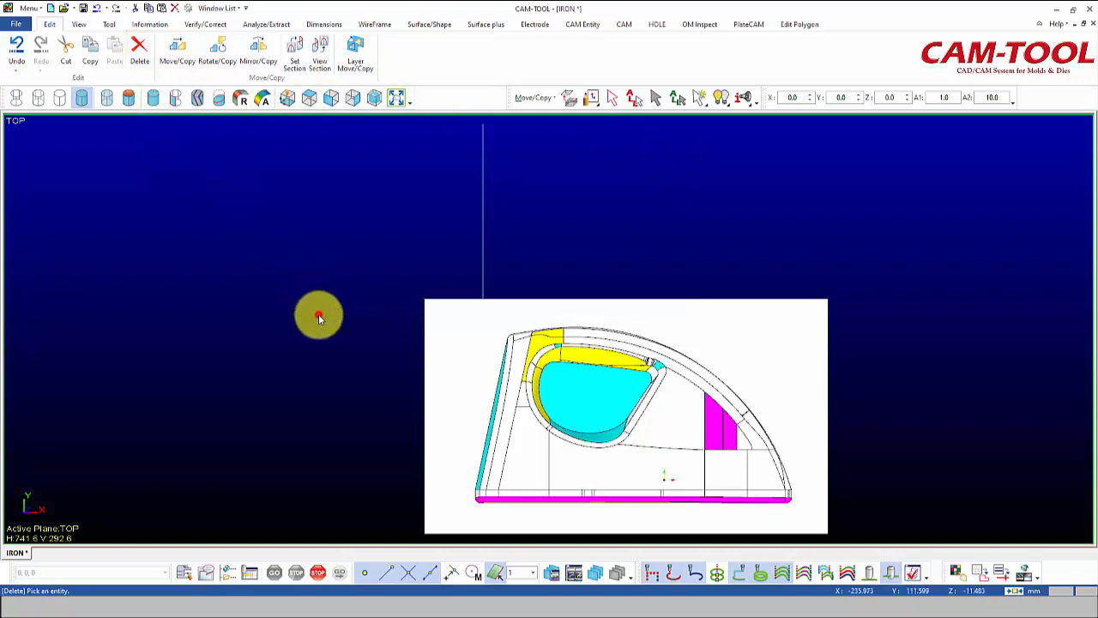
{"action": "left_click", "coordinate": [483, 215]}
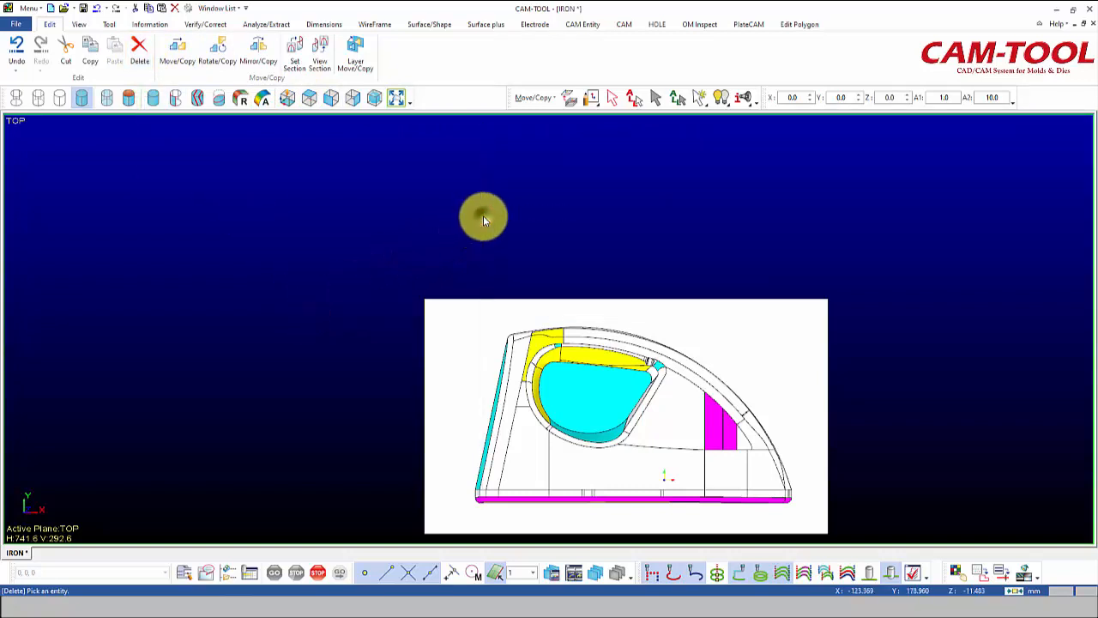
{"action": "right_click", "coordinate": [483, 220]}
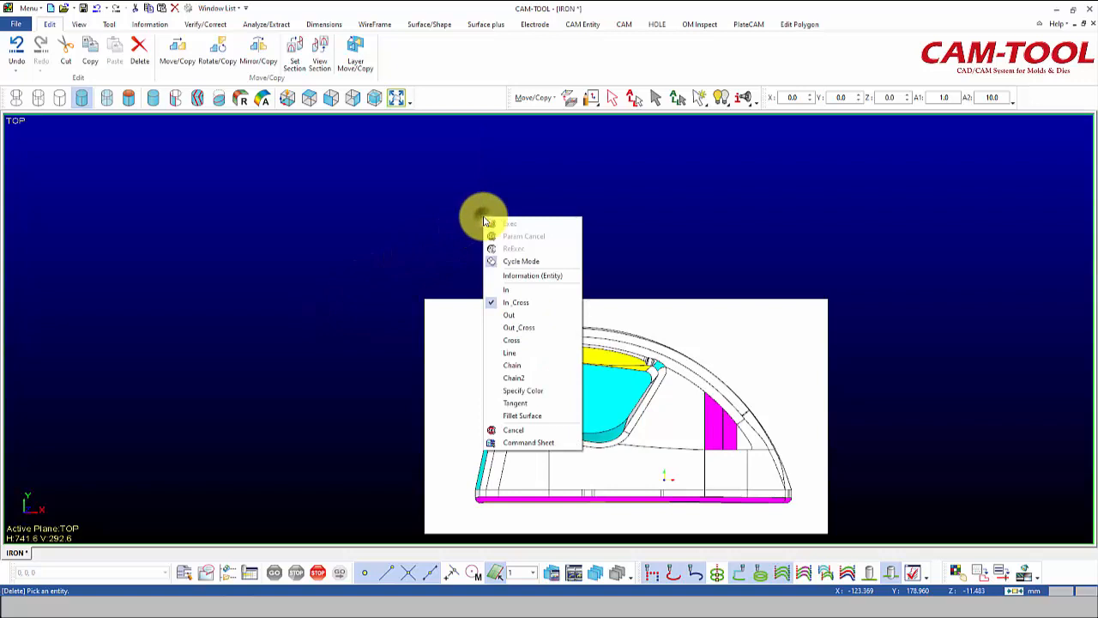
{"action": "left_click", "coordinate": [515, 430]}
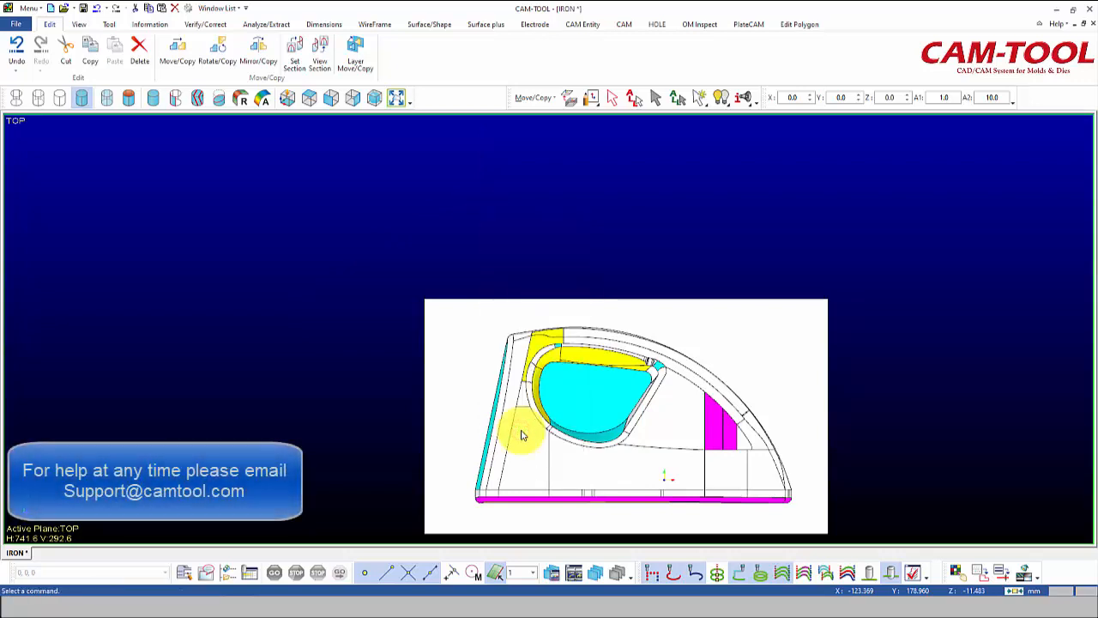